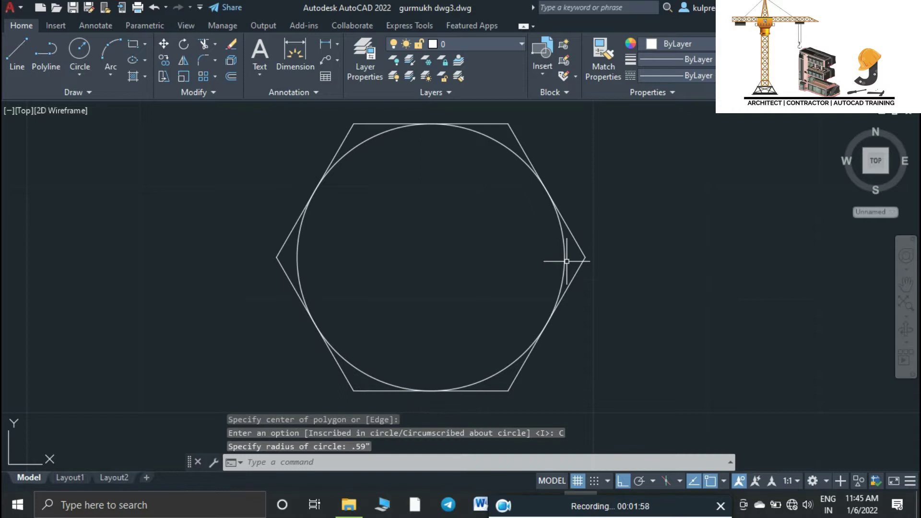
Step: Draw a horizontal line 1' long to the right of the hexagon, level with its right vertex
scroll(571, 255, "down", 3)
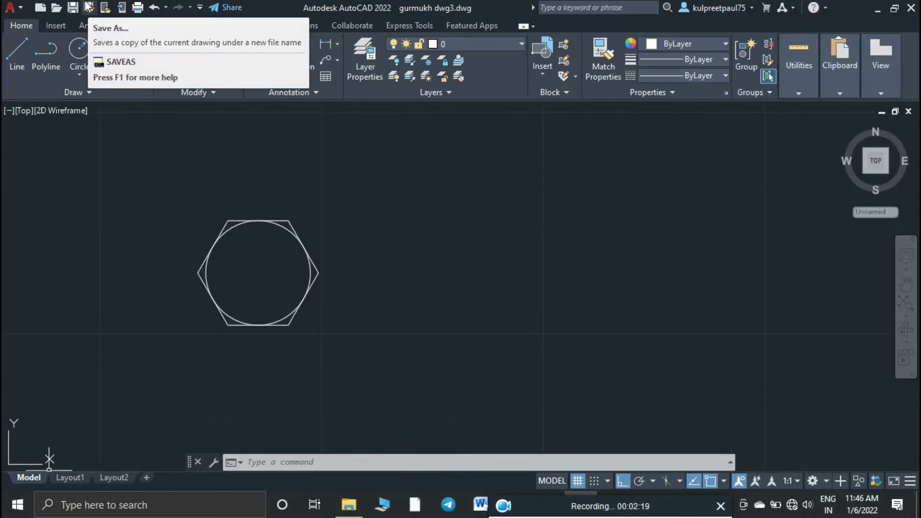
type("l")
key("Return")
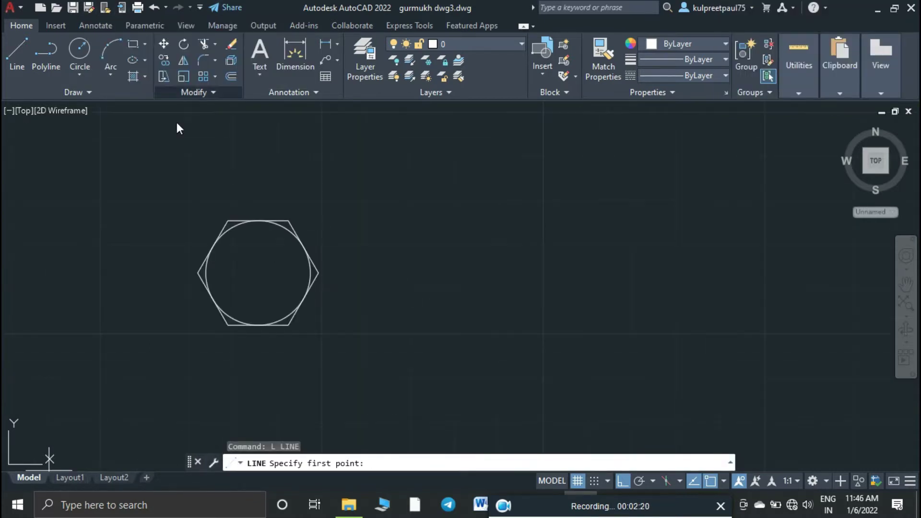
left_click(342, 273)
type("1'")
key("Return")
scroll(671, 281, "down", 8)
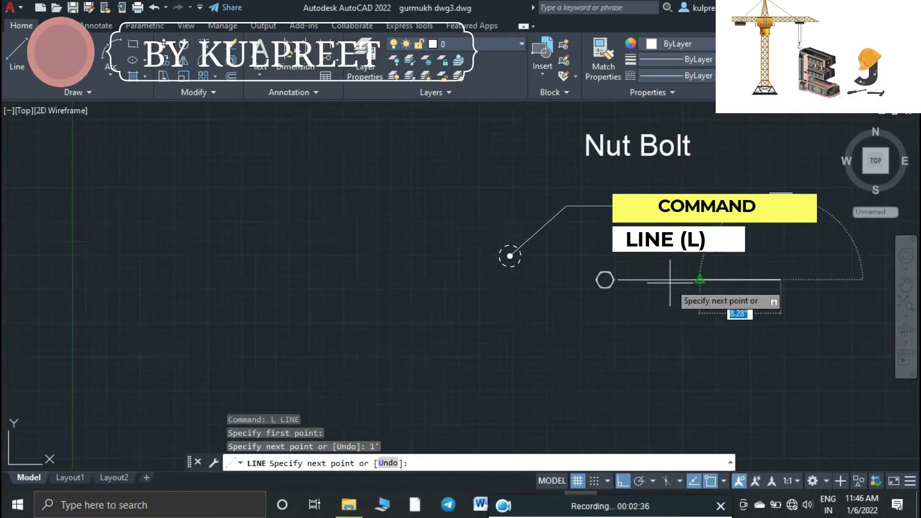
middle_click_drag(686, 281, 493, 308)
key("Return")
Step: Offset the 1' horizontal line .35" both above and below to form the outer edges of the shaft
scroll(527, 345, "up", 4)
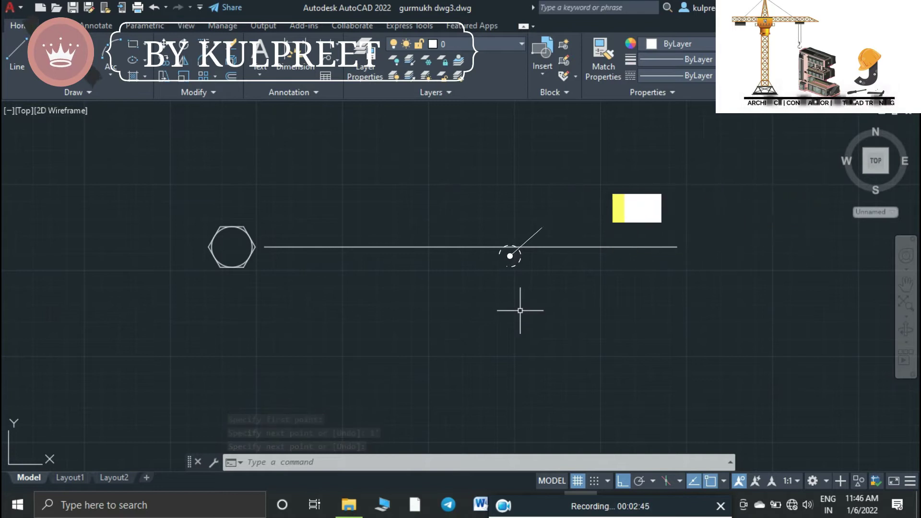
type("o")
key("Return")
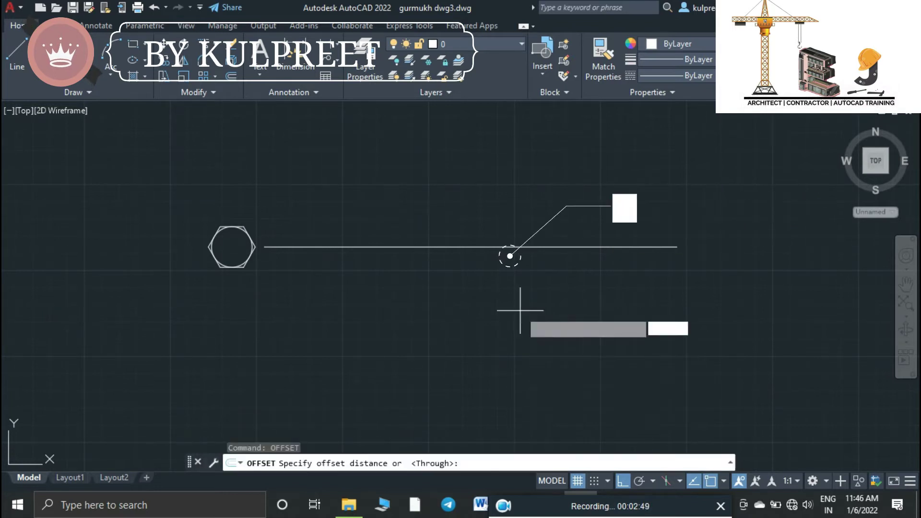
key("Return")
left_click(510, 250)
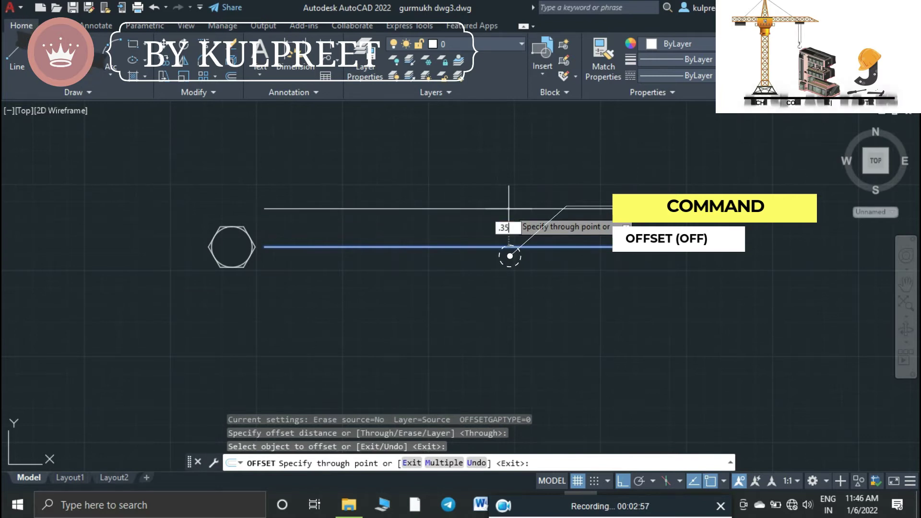
type(".35")
key("Return")
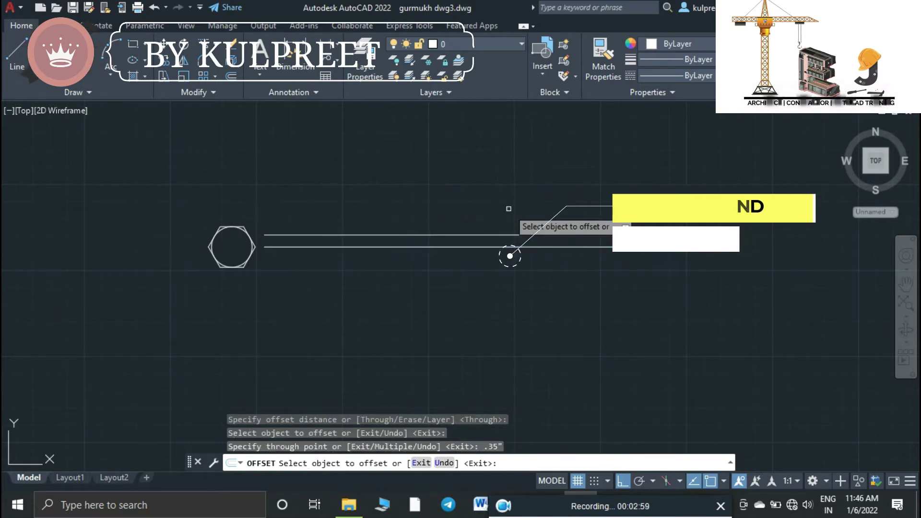
left_click(506, 247)
type(".35")
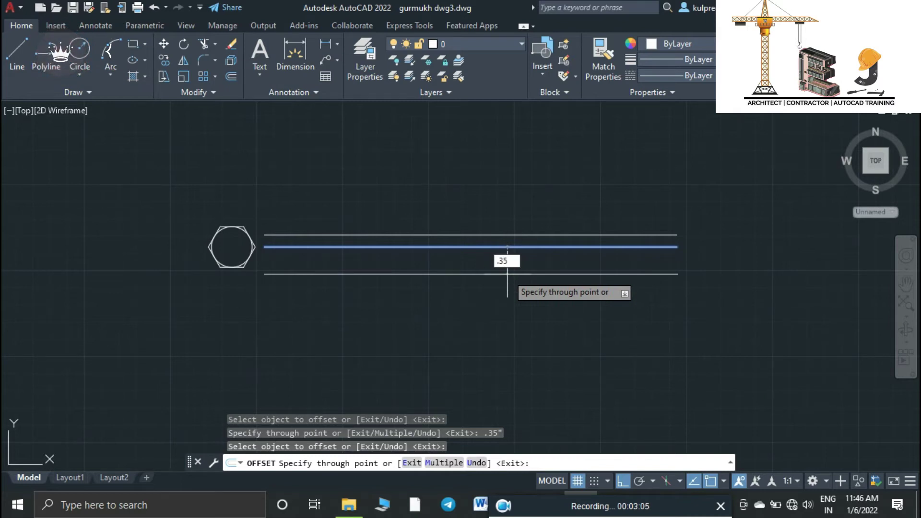
key("Return")
Step: Try to offset the shaft's lower outer edge by .315" and undo that offset
scroll(507, 274, "up", 2)
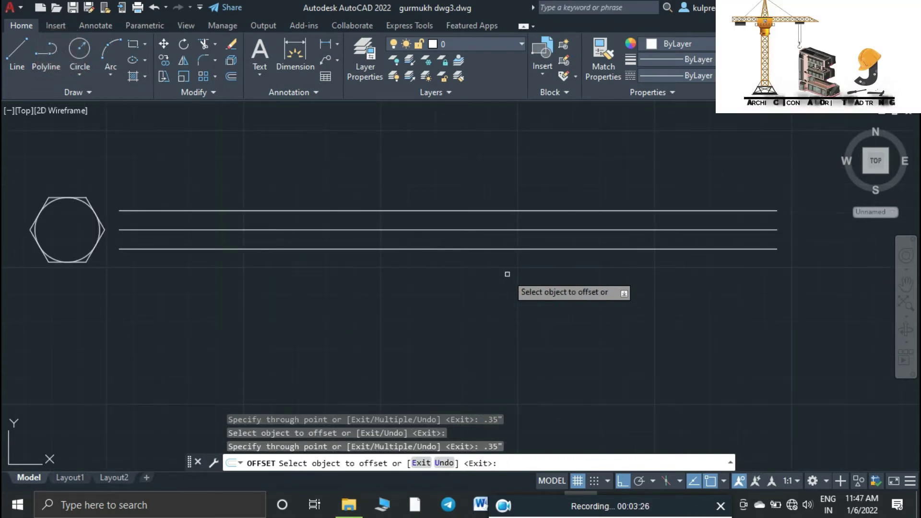
left_click(473, 249)
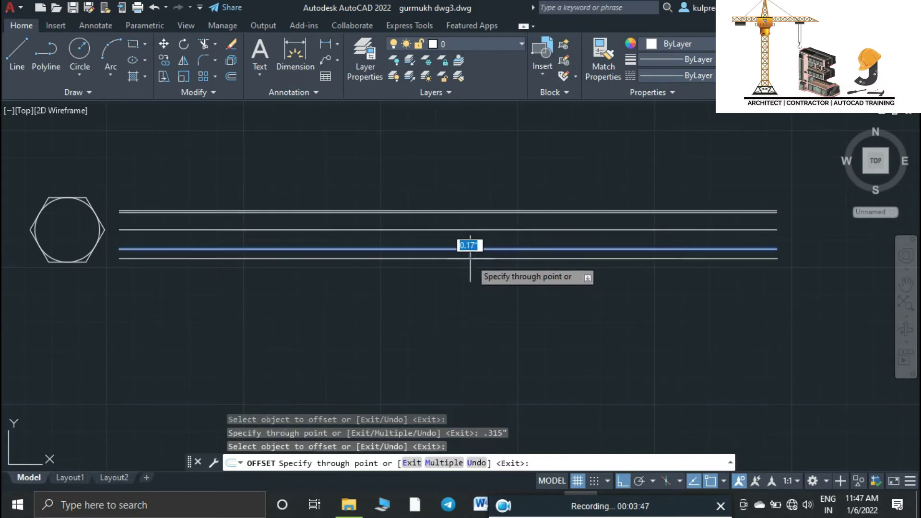
type(".315")
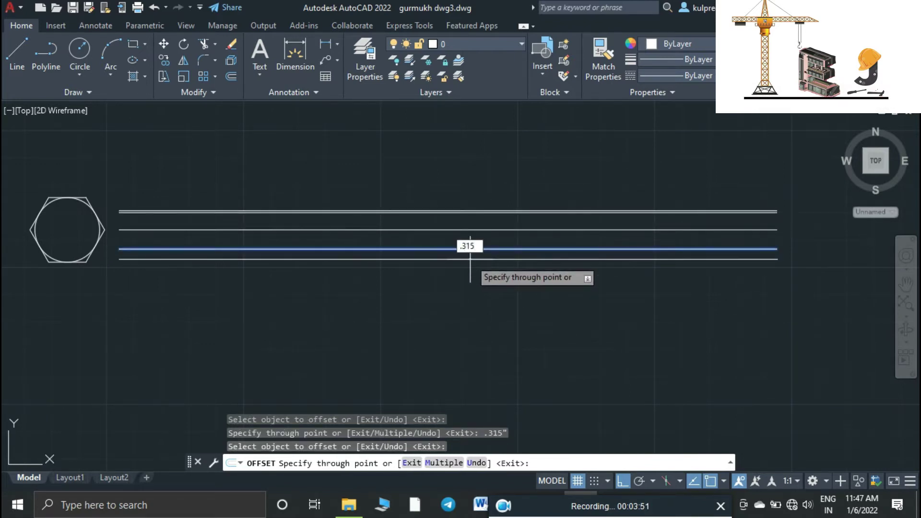
key("Return")
key("ctrl+z")
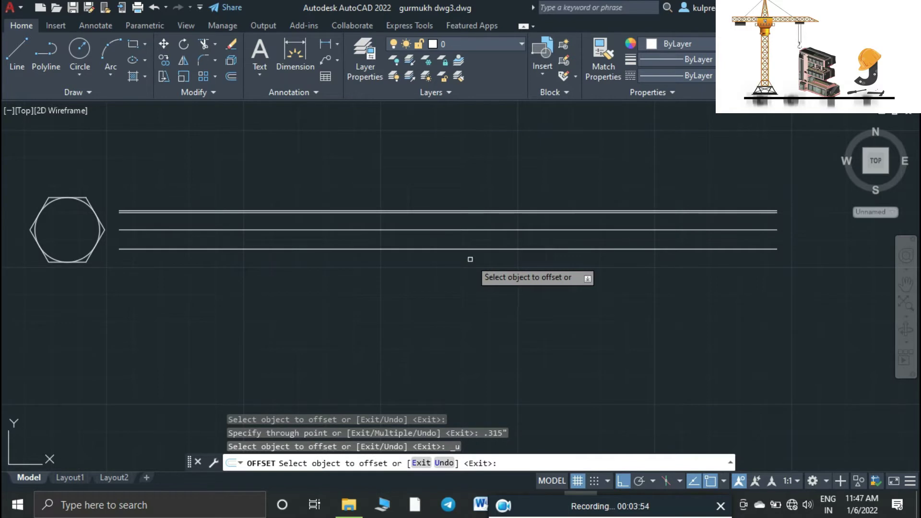
Step: Offset the shaft's centre line .315" downward to make the lower inner thread line
left_click(472, 230)
type(".315")
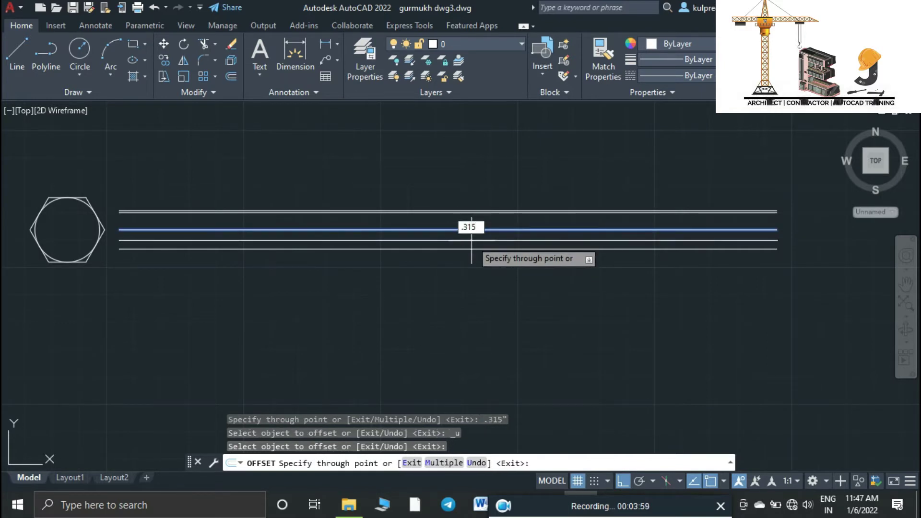
key("Return")
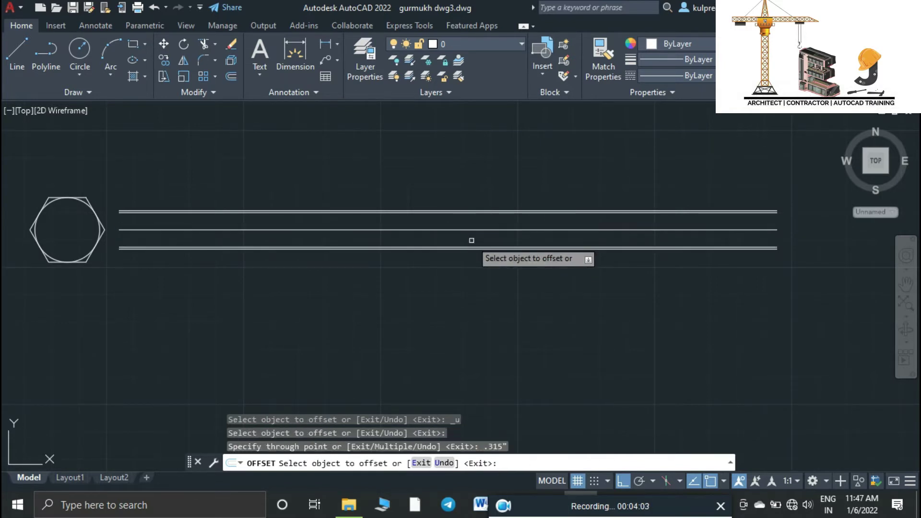
key("Return")
Step: Close the right end of the shaft with a vertical line from the upper to the lower outer edge
type("l")
key("Return")
key("super+p")
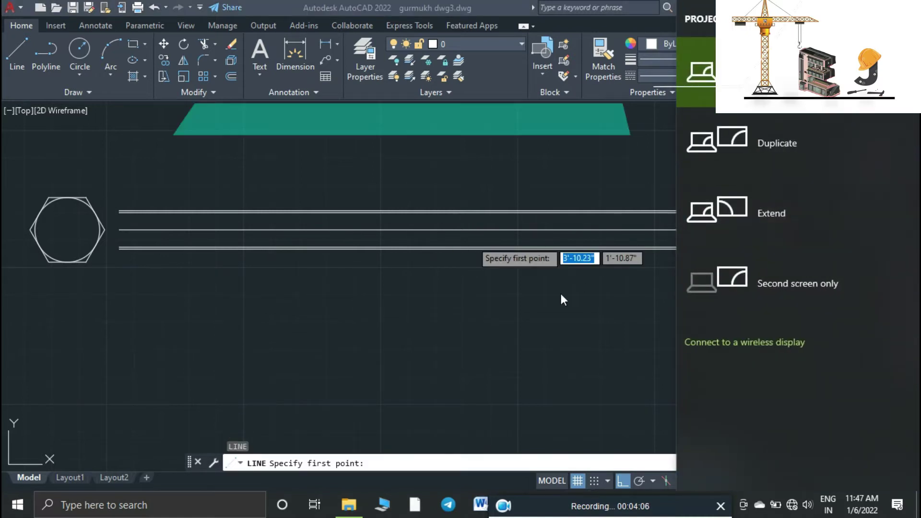
left_click(561, 294)
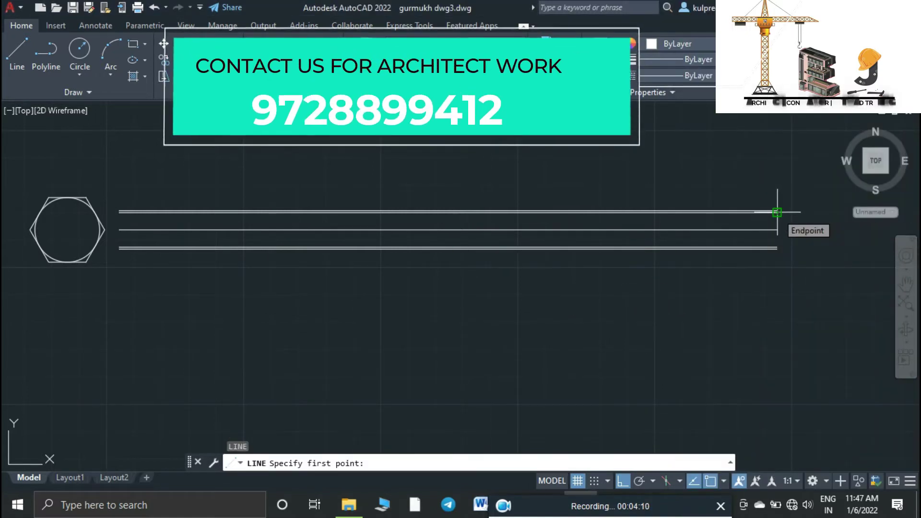
scroll(777, 207, "up", 5)
left_click(763, 200)
left_click(763, 355)
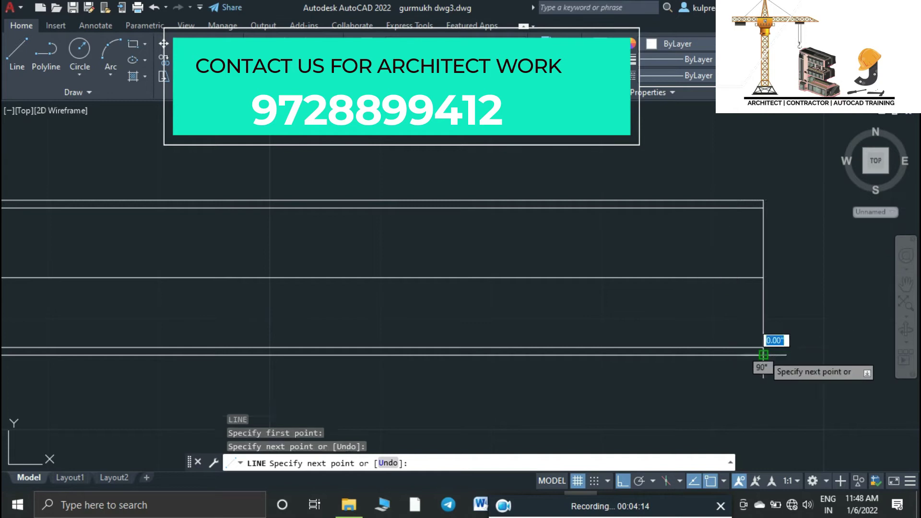
scroll(763, 358, "down", 3)
key("Return")
Step: Close the left end of the shaft with a vertical line from the upper to the lower outer edge
key("Return")
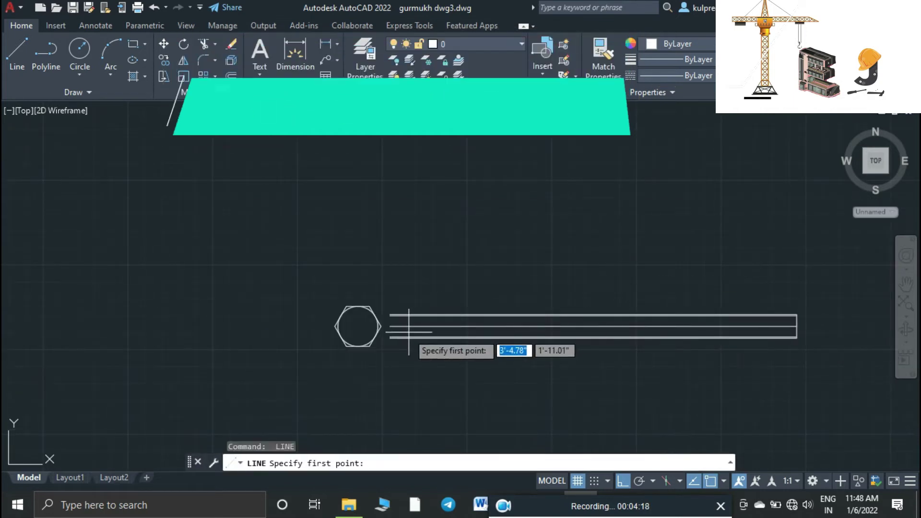
scroll(403, 335, "up", 7)
left_click(313, 195)
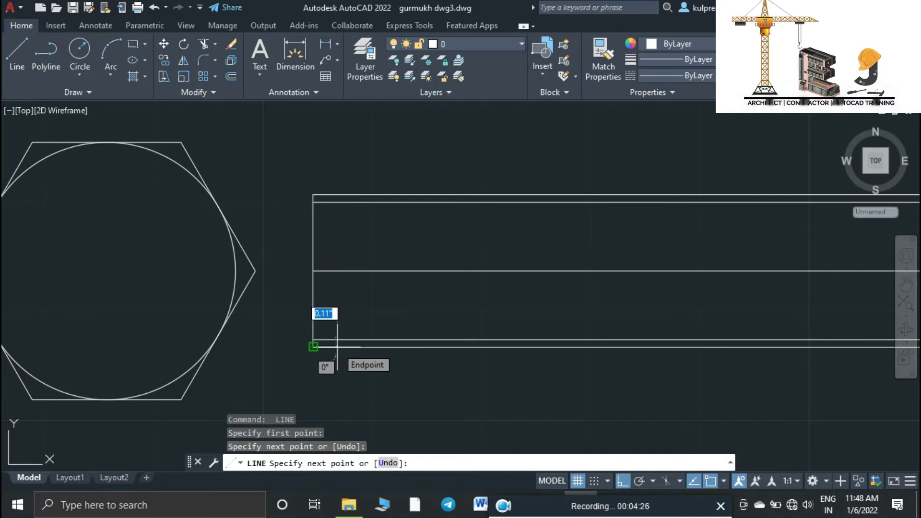
Step: Continue the line .15" to the right along the shaft's lower edge and straight up to the upper edge
left_click_drag(534, 509, 558, 510)
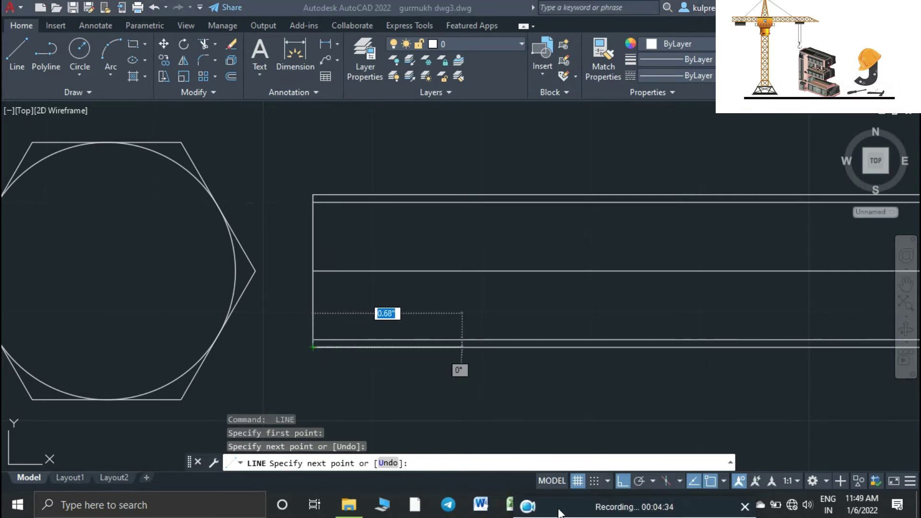
left_click(394, 333)
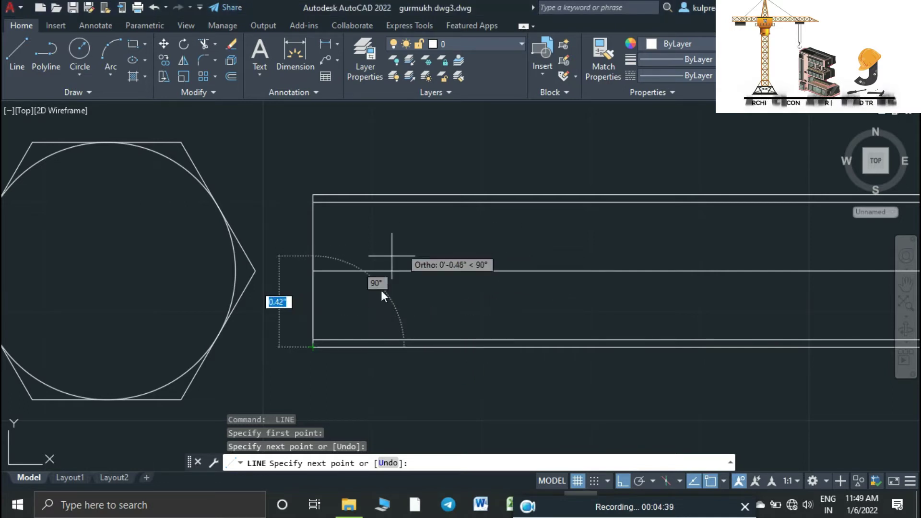
type(".15")
key("Return")
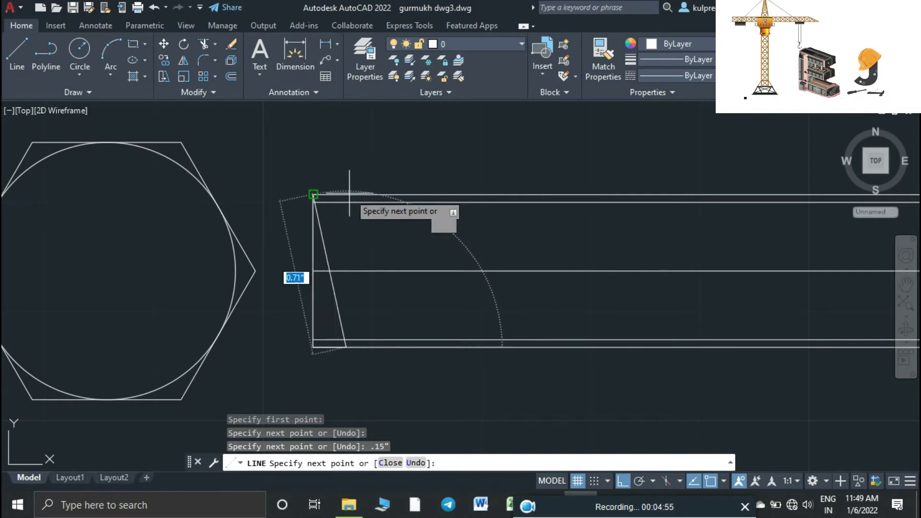
left_click(347, 194)
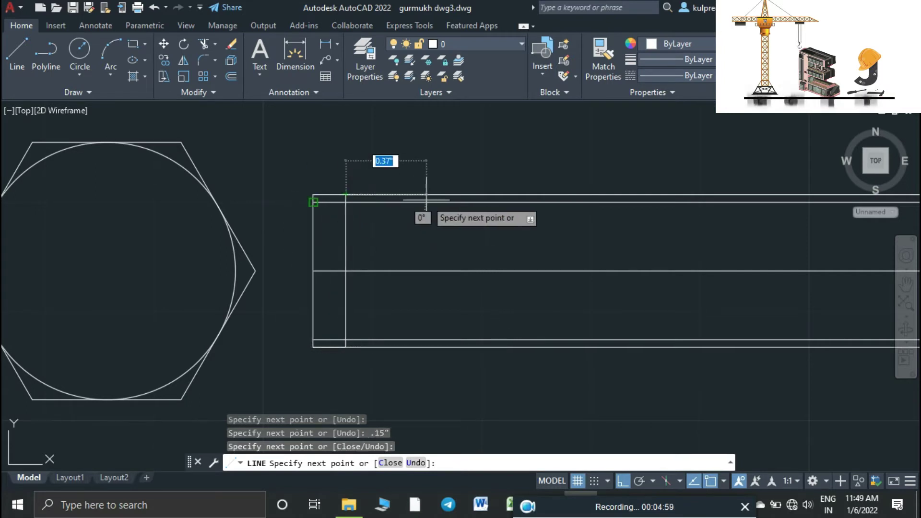
key("Return")
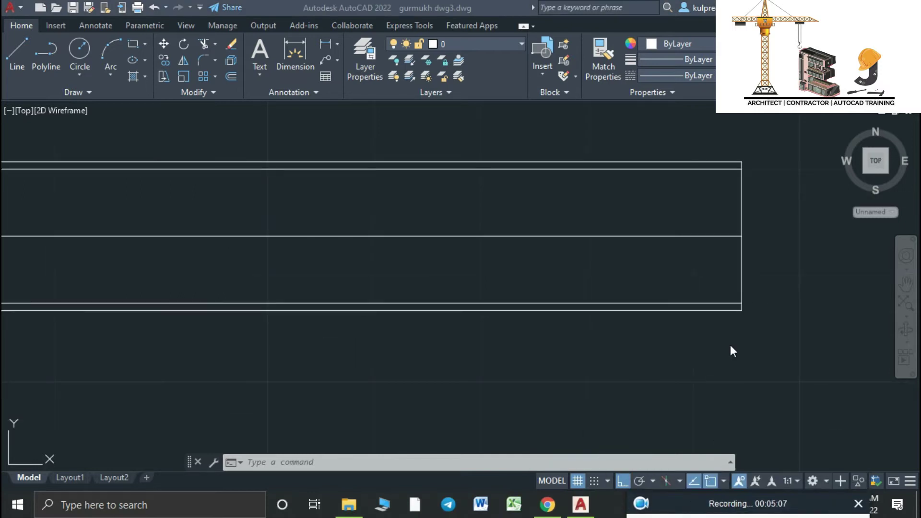
Step: Draw a line from the shaft's lower right corner .04" to the left and straight up to the upper edge
type("l")
key("Return")
scroll(759, 312, "up", 4)
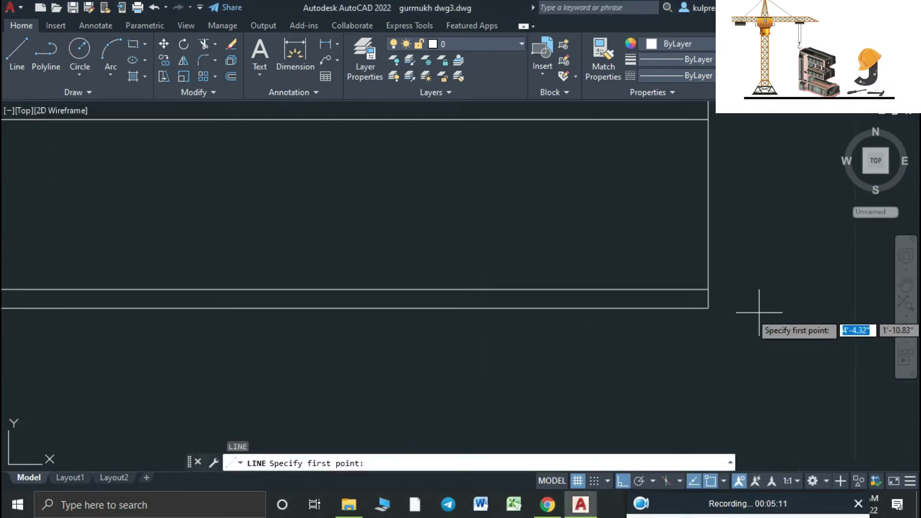
scroll(747, 381, "down", 3)
left_click(721, 408)
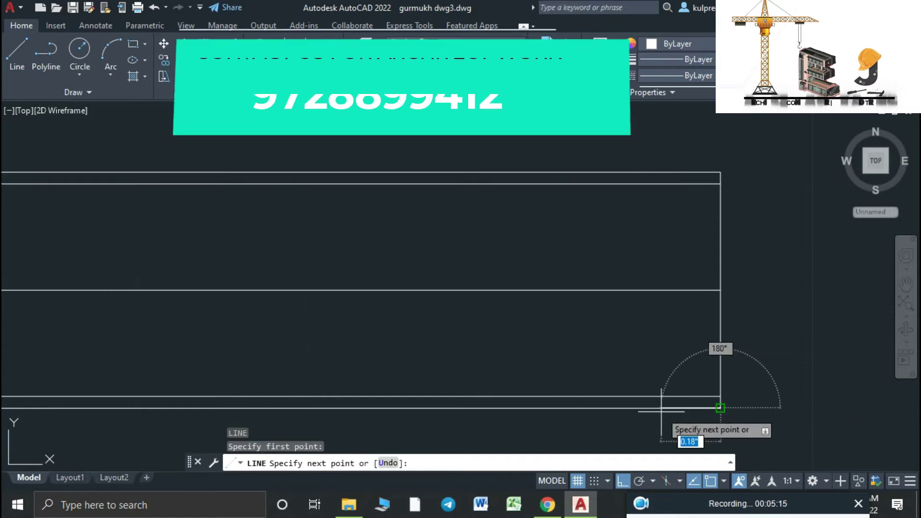
type(".")
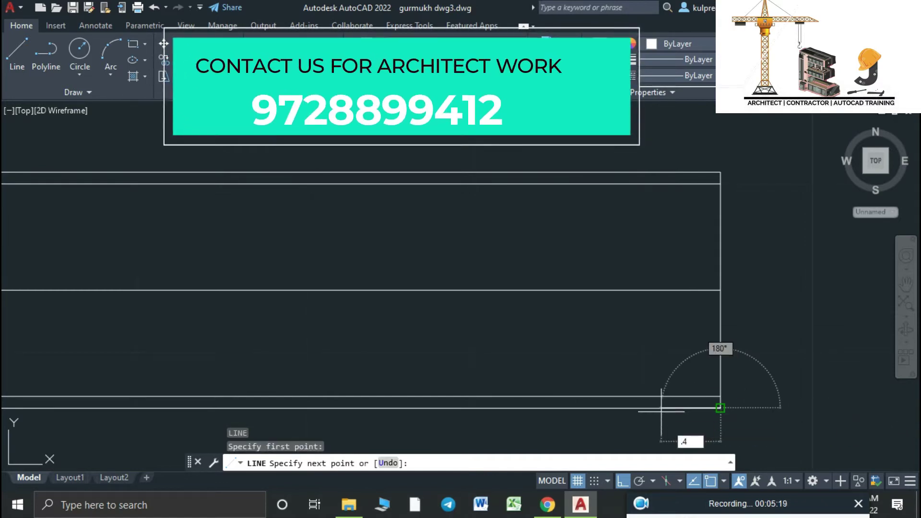
type("04")
key("Return")
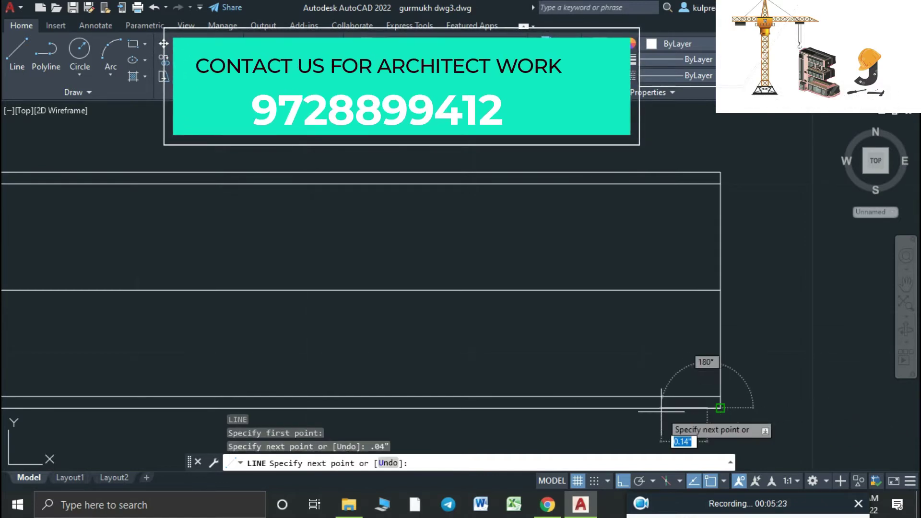
left_click(721, 171)
scroll(711, 172, "down", 3)
key("Return")
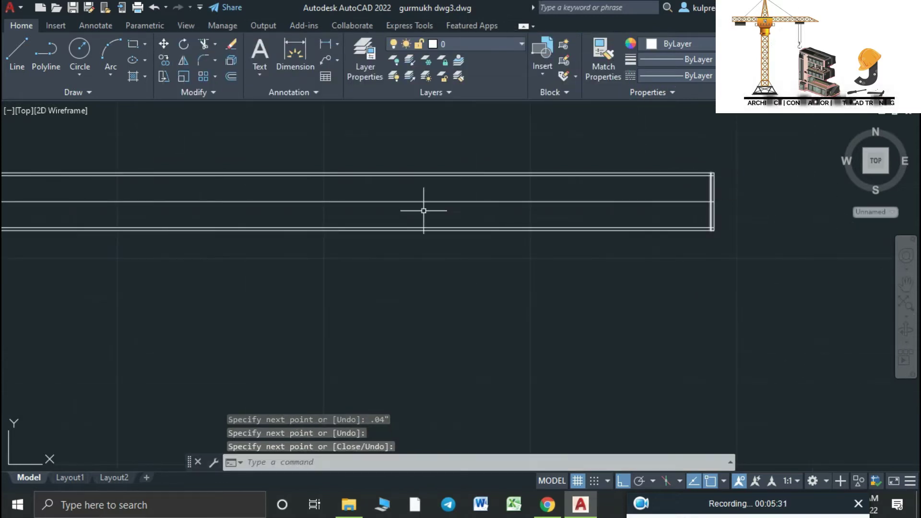
Step: Copy the hexagon and circle leftward, using the left end of the shaft's centre line as base point and the hexagon's left vertex as destination
scroll(376, 257, "down", 6)
mouse_move(376, 257)
middle_mouse_down()
mouse_move(440, 257)
mouse_move(367, 270)
middle_mouse_up()
scroll(442, 250, "up", 4)
middle_click_drag(310, 269, 488, 262)
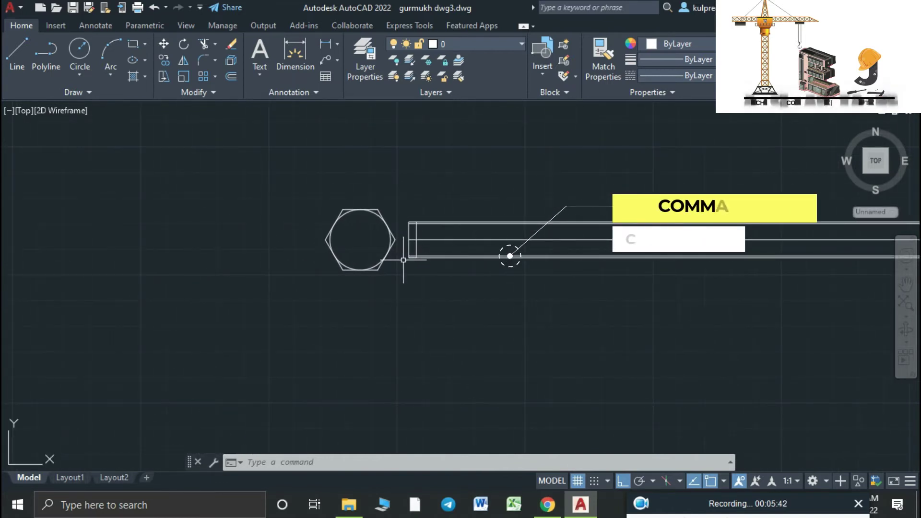
left_click(405, 262)
left_click(305, 197)
type("cop")
key("Return")
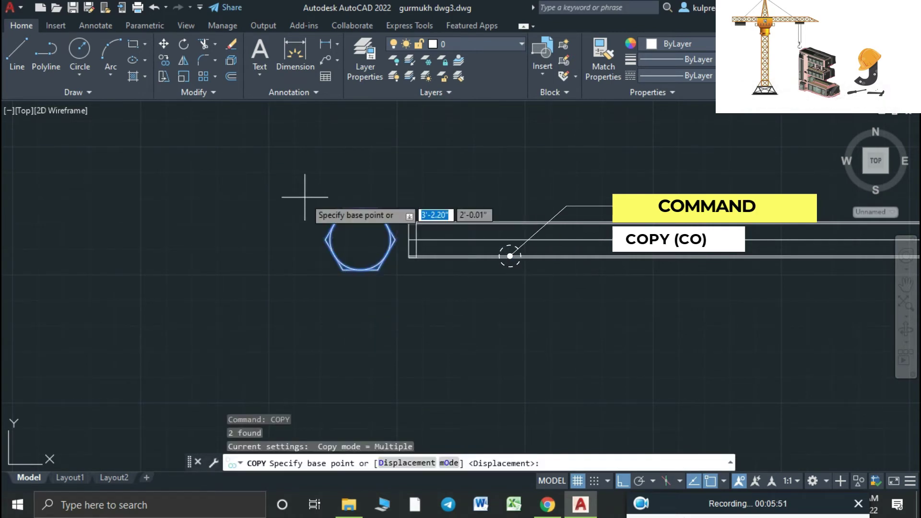
left_click(395, 239)
left_click(326, 239)
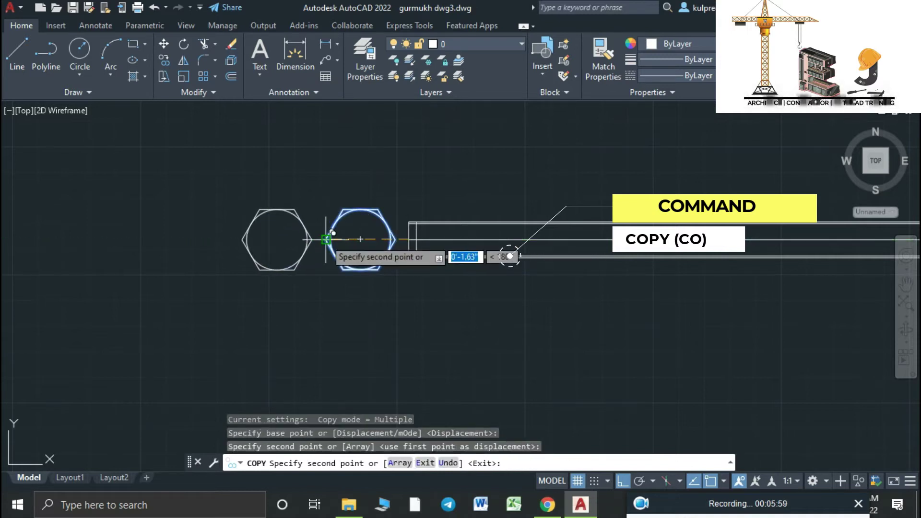
key("Escape")
scroll(328, 241, "up", 2)
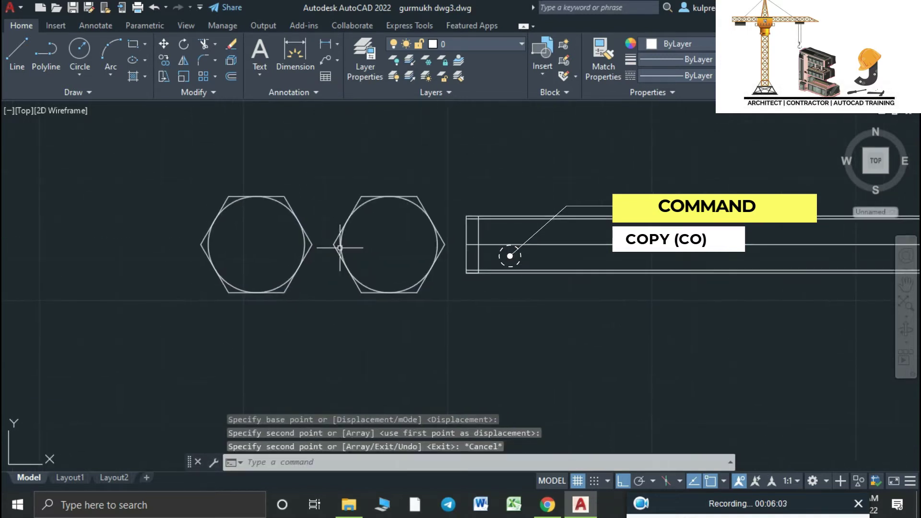
Step: Copy the hexagon and circle nearest the shaft straight down, using the midpoint of the hexagon's upper side as base point
left_click(453, 297)
left_click(329, 168)
type("co")
key("Return")
left_click(389, 195)
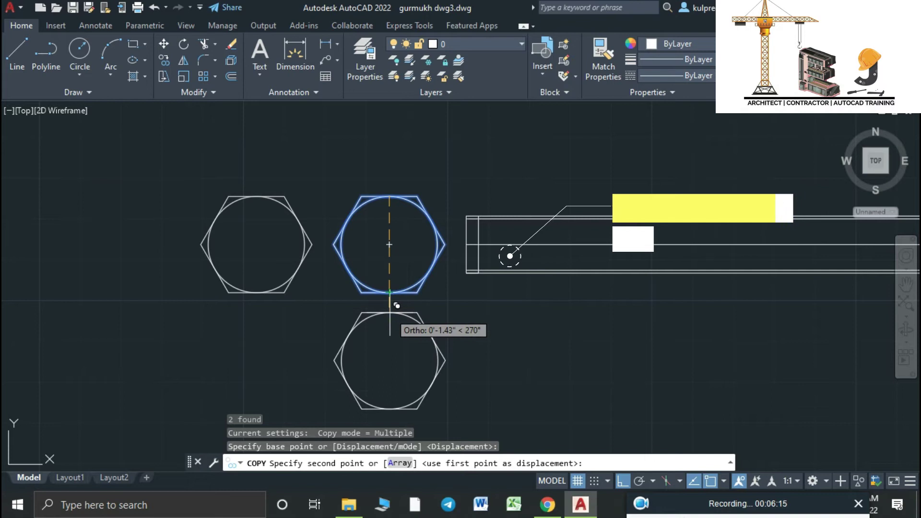
type("1")
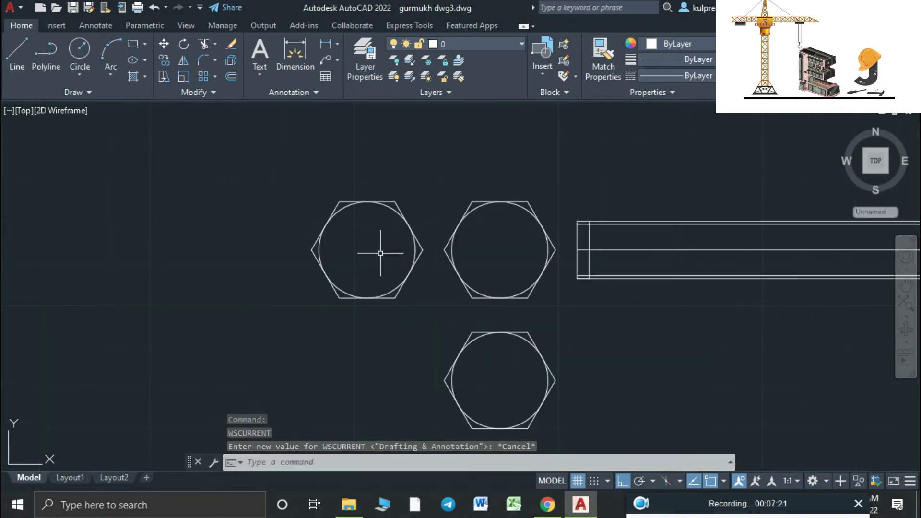
Step: Draw a horizontal line across the leftmost hexagon from its right vertex to its left vertex
type("l")
key("Return")
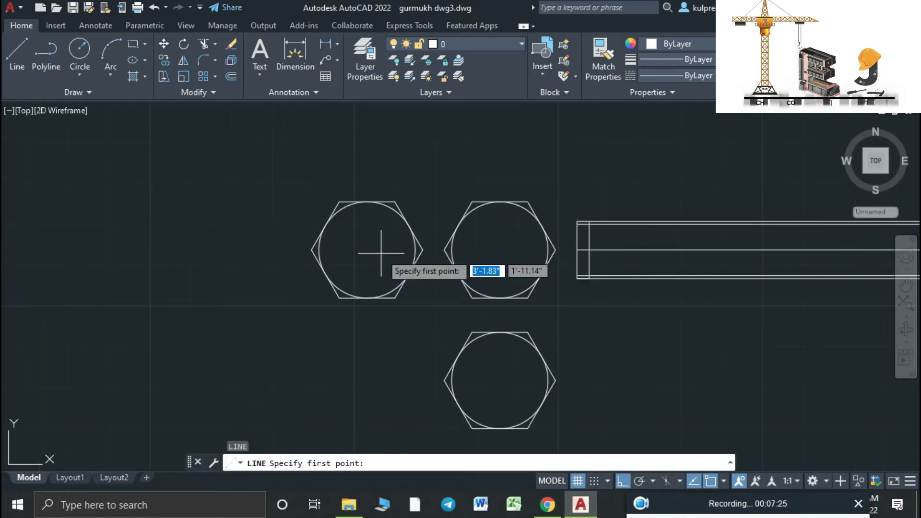
left_click(423, 250)
left_click(312, 249)
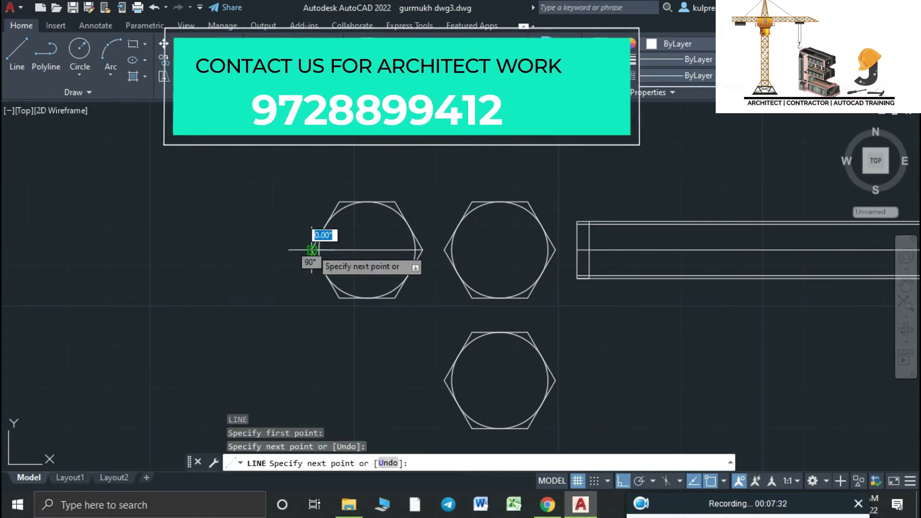
key("Return")
Step: From the leftmost hexagon's right vertex, draw lines .5" down, horizontally to below the left vertex, and up to it, forming a rectangle
key("Return")
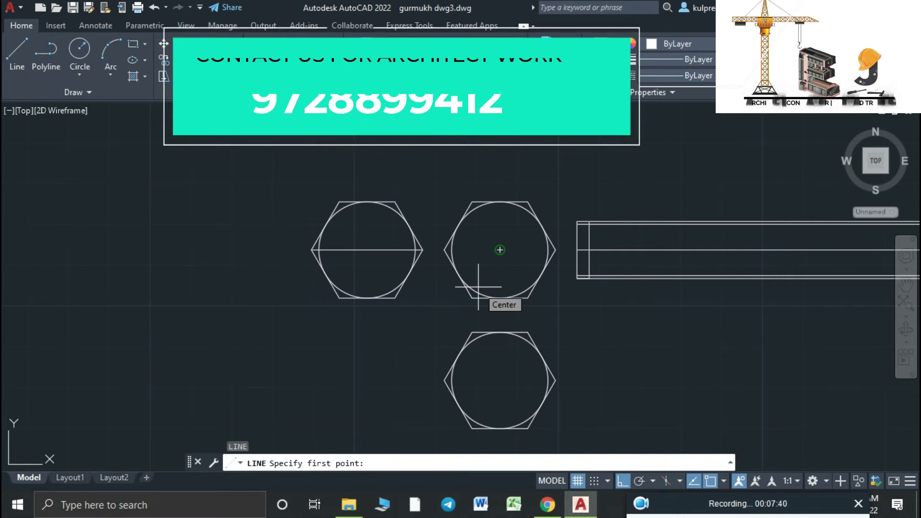
left_click(423, 250)
type(".5")
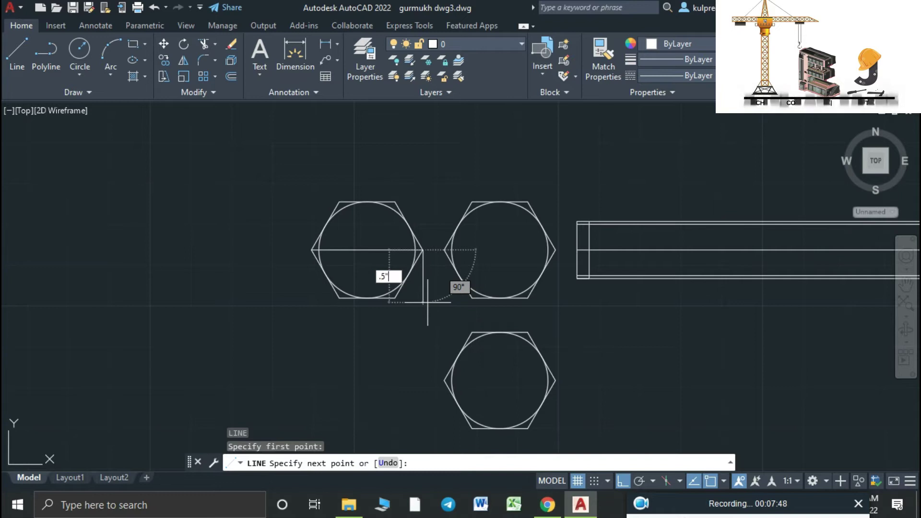
key("Return")
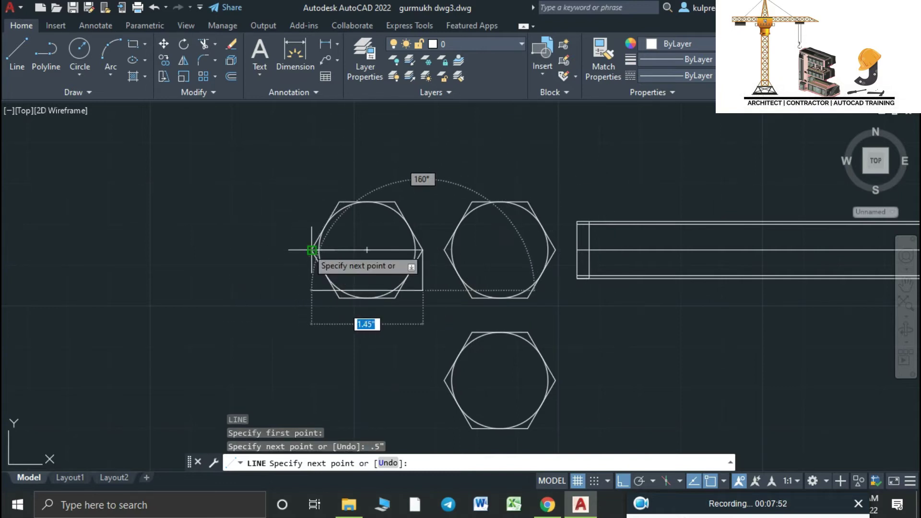
left_click(312, 290)
left_click(312, 250)
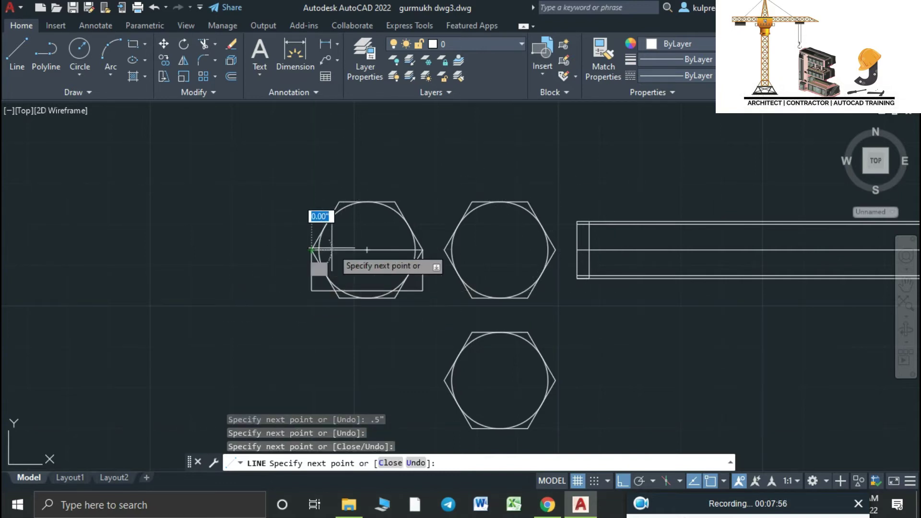
key("Return")
Step: Draw a vertical line from the left quadrant of the leftmost circle down to the rectangle's lower edge
key("Return")
scroll(340, 288, "up", 4)
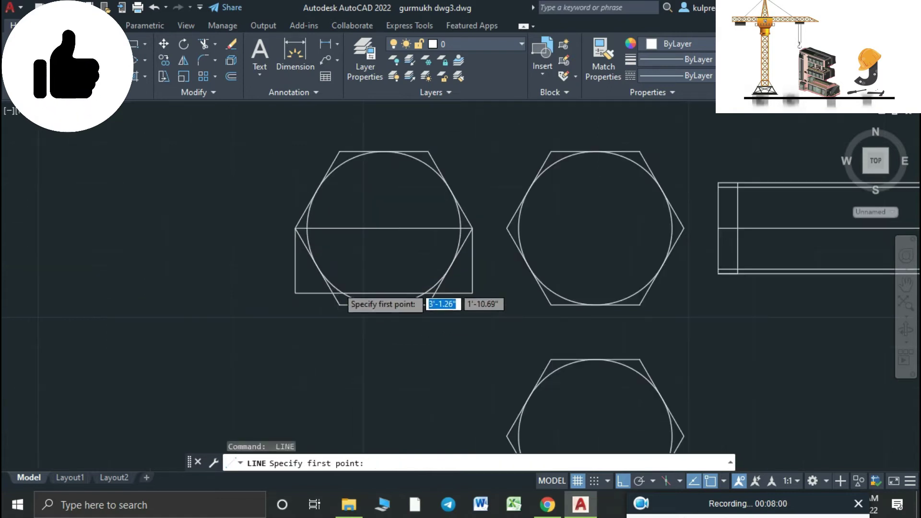
left_click(289, 193)
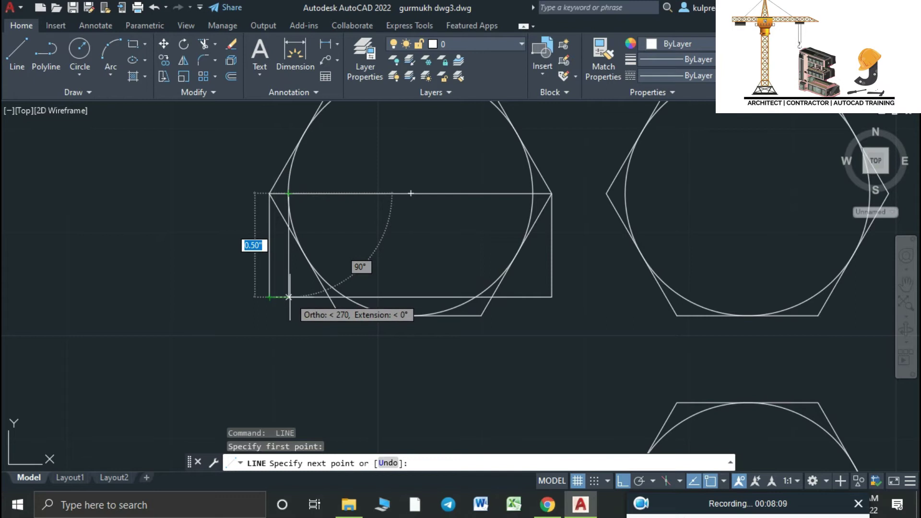
left_click(288, 297)
key("Return")
Step: Draw a vertical line between the rectangle's lower and upper edges, aligned with the hexagon's lower left vertex
key("Return")
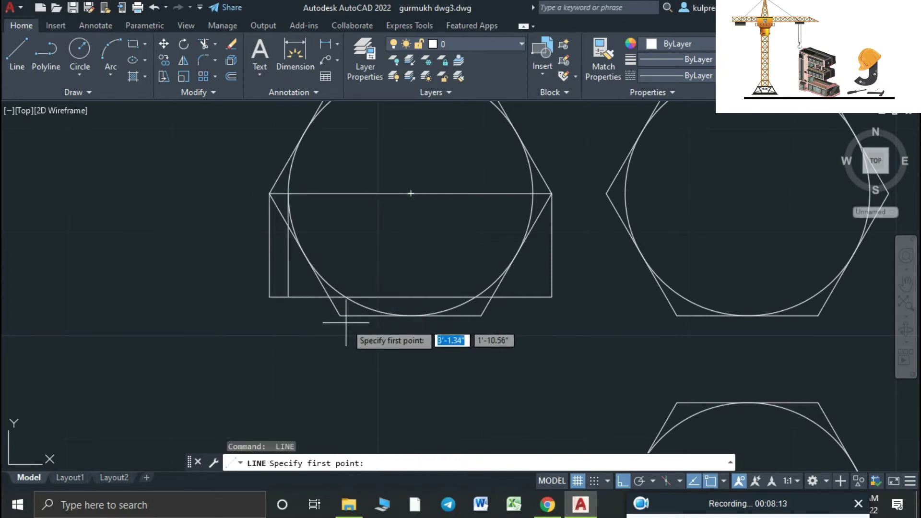
left_click(340, 297)
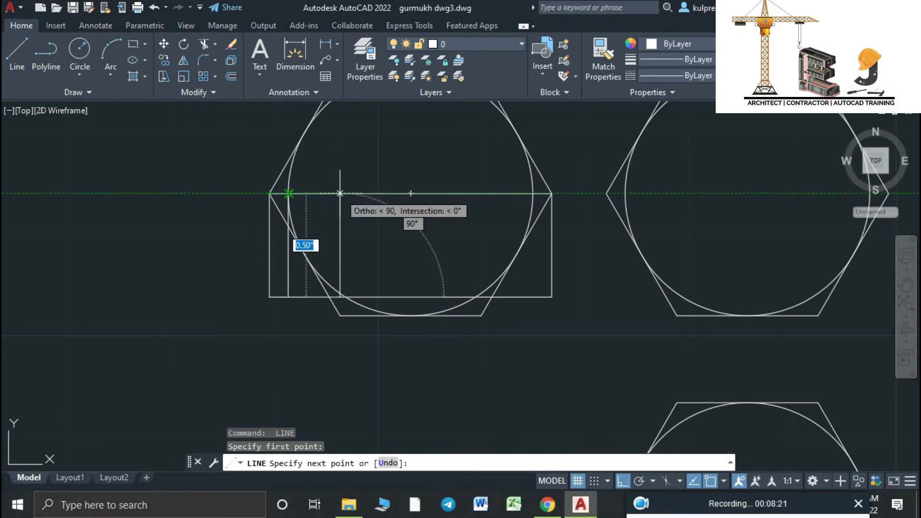
left_click(340, 193)
key("Return")
Step: Draw a vertical line from the rectangle's lower edge to its upper edge, aligned with the hexagon's lower right vertex
key("Return")
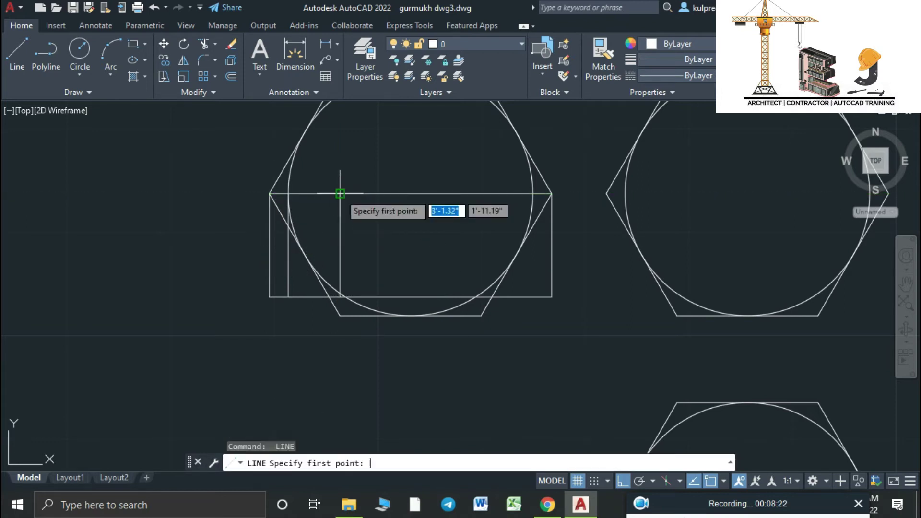
left_click(480, 296)
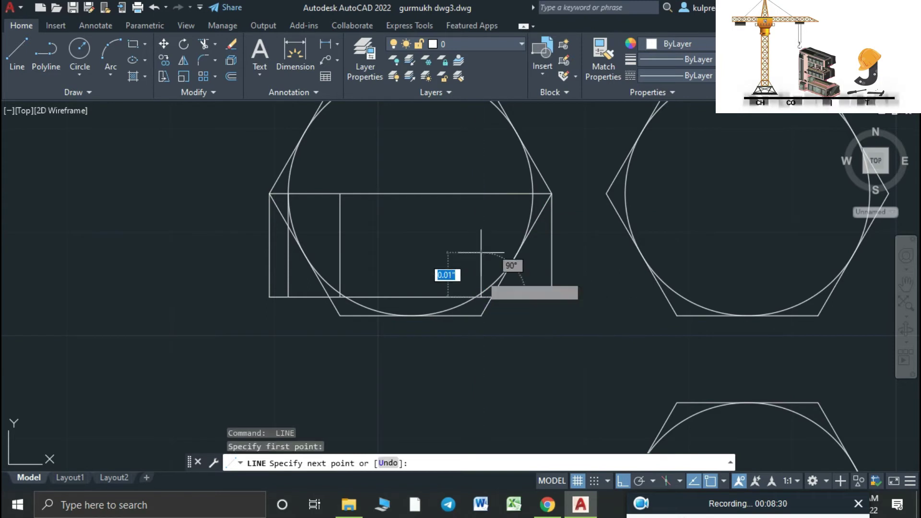
left_click(482, 194)
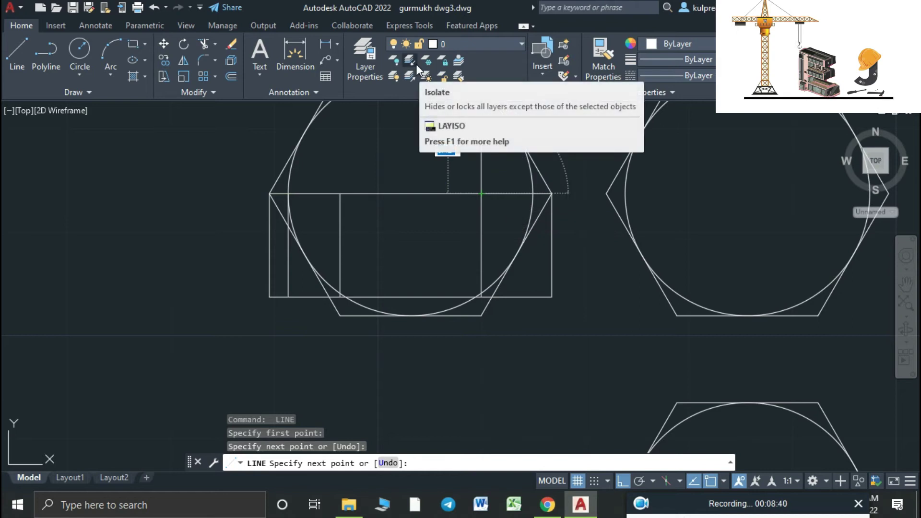
key("Return")
middle_click_drag(499, 324, 467, 383)
key("Return")
key("Escape")
Step: Delete the leftmost hexagon and circle, leaving the rectangular nut side view
left_click(531, 249)
left_click(199, 122)
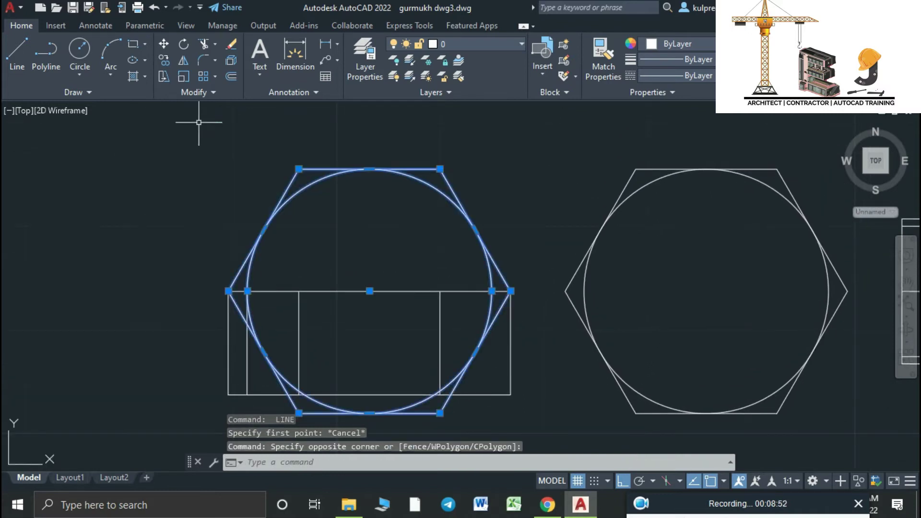
key("Delete")
Step: Rotate the lower hexagon and circle 270° about the hexagon's lower right vertex
scroll(327, 241, "down", 5)
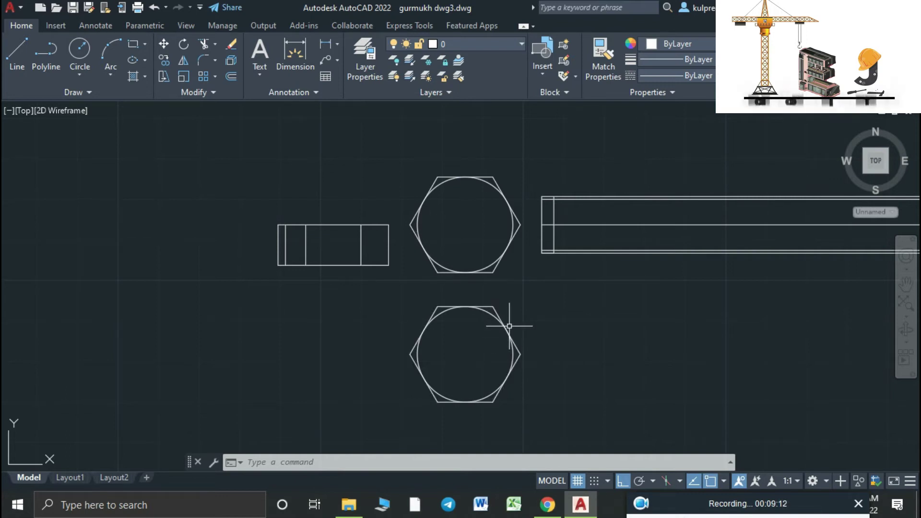
left_click(529, 404)
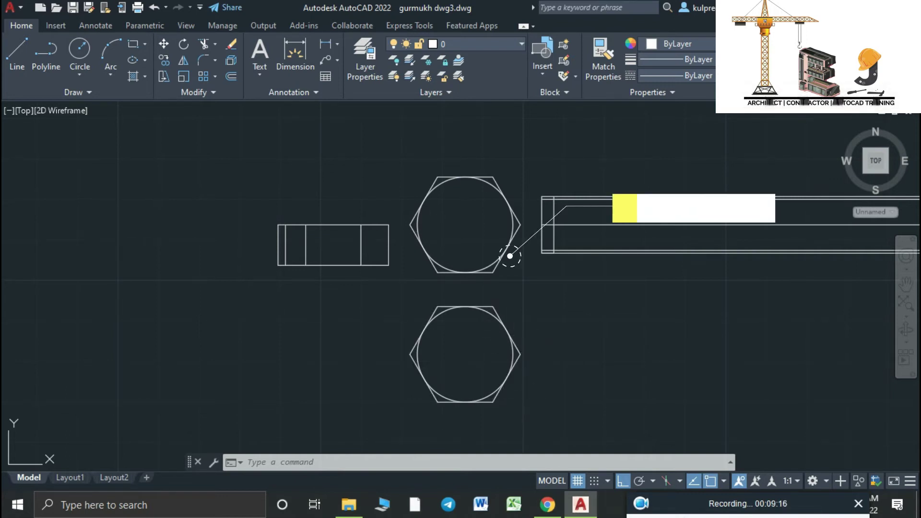
left_click(394, 308)
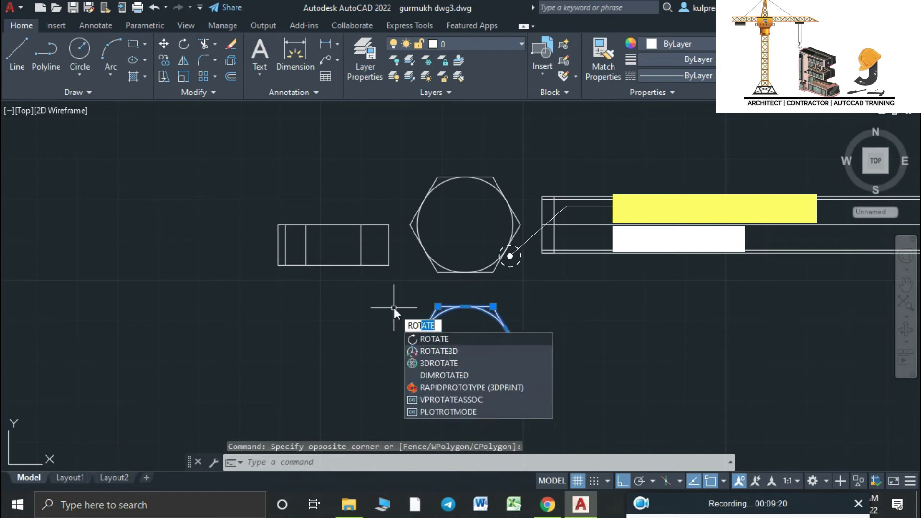
key("Return")
left_click(494, 401)
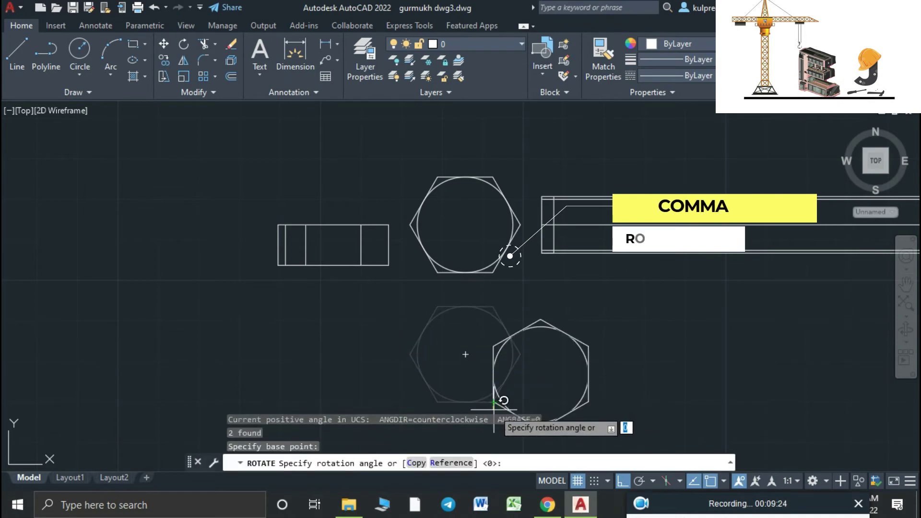
middle_click_drag(492, 423, 477, 325)
left_click(478, 326)
key("Escape")
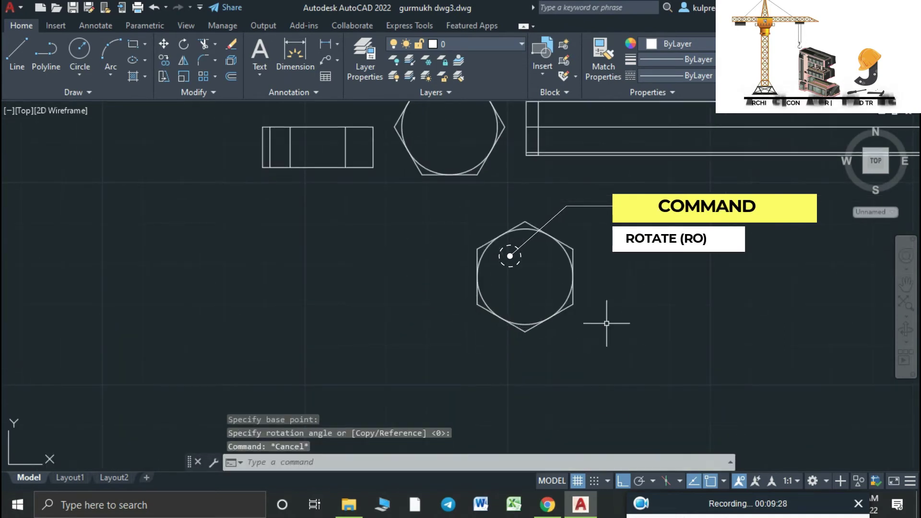
Step: Move the rotated hexagon and circle horizontally left to beneath the rectangular side view, using the circle's centre as base point
middle_click_drag(607, 323, 559, 386)
left_click(545, 373)
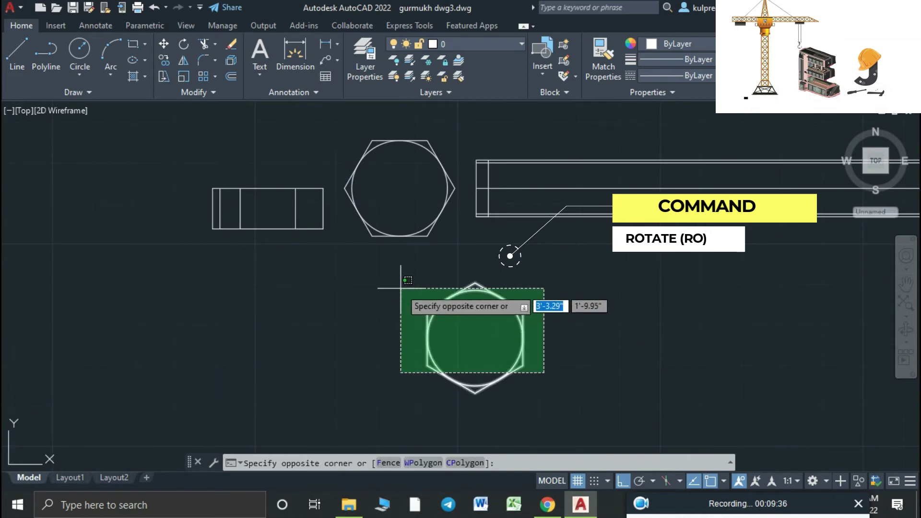
left_click(400, 288)
type("M")
key("Return")
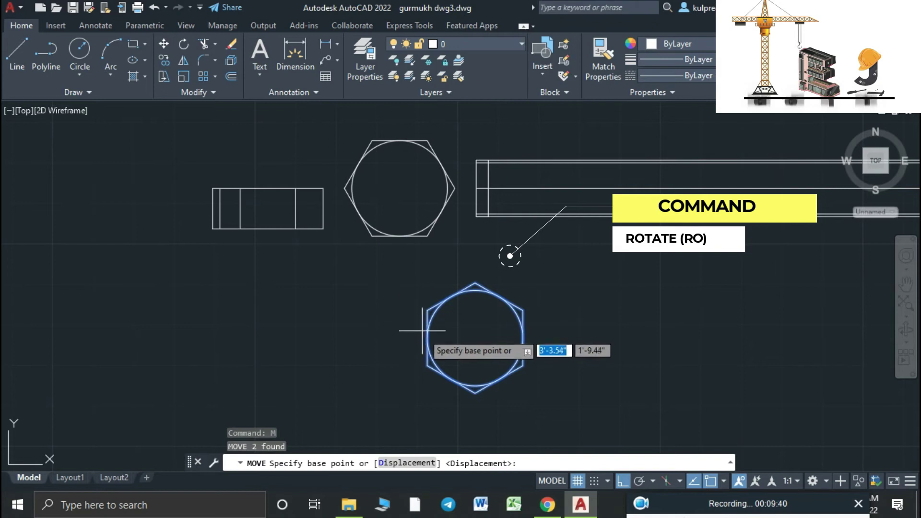
left_click(475, 337)
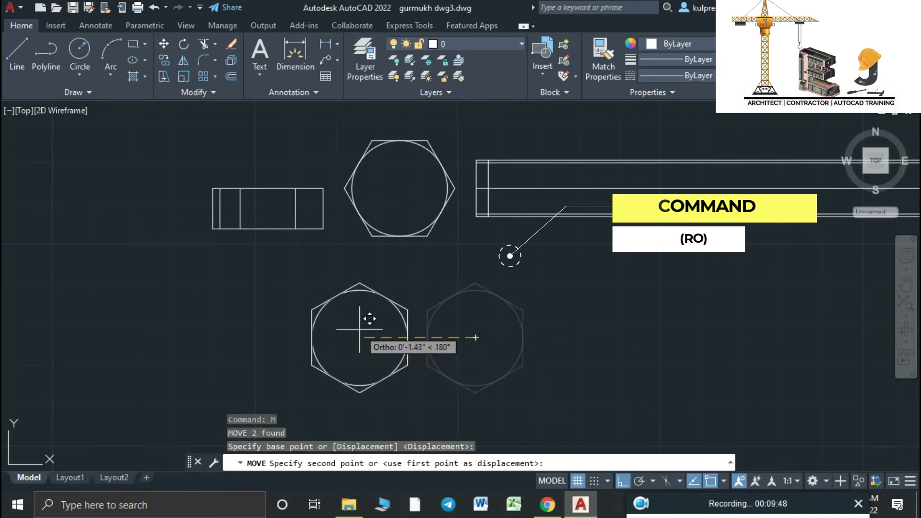
left_click(256, 331)
Step: Rotate the lower hexagon and circle a quarter turn counterclockwise about the hexagon's lower right vertex
left_click(313, 375)
left_click(208, 316)
type("rot")
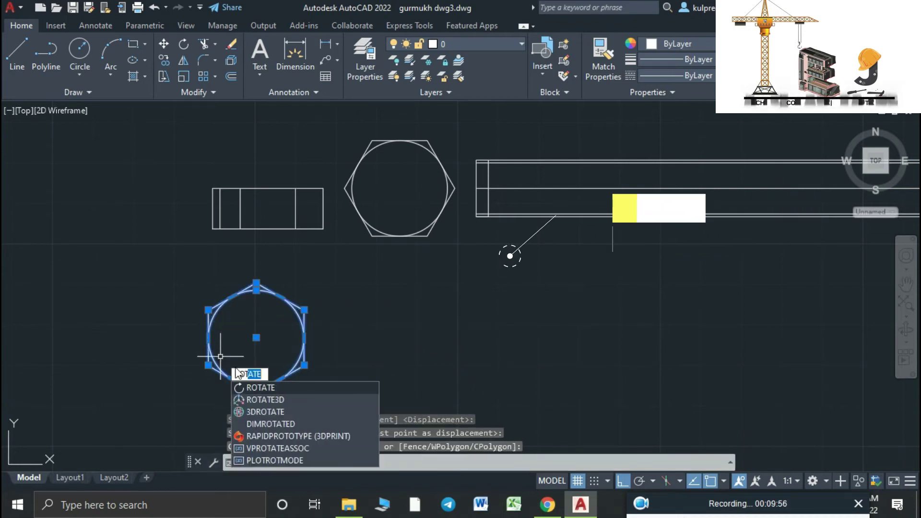
key("Return")
left_click(305, 365)
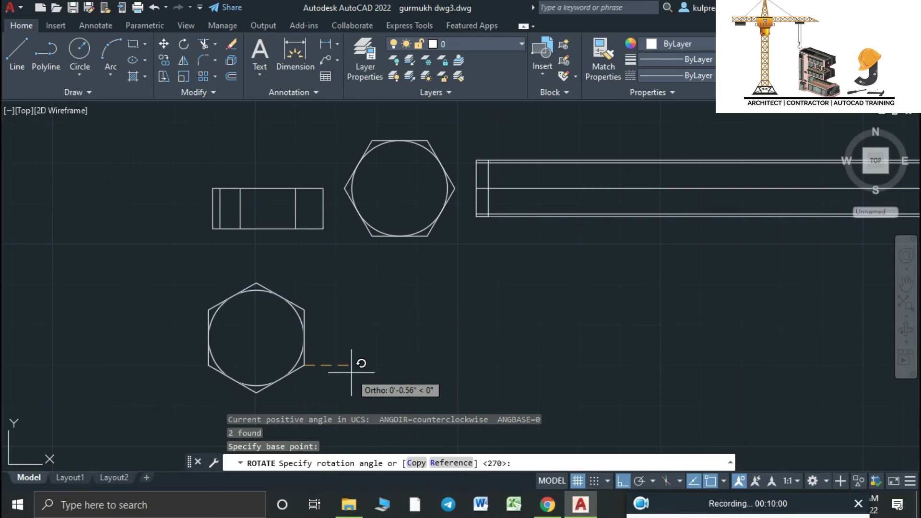
left_click(326, 326)
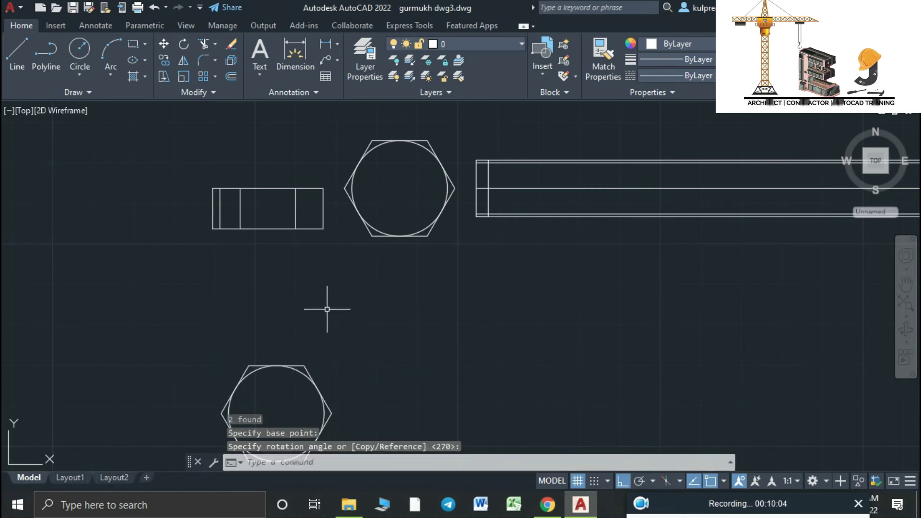
Step: Move the rectangular side view straight down to between the two hexagon rows, using its upper edge's midpoint as base point
left_click(326, 236)
left_click(194, 178)
type("m")
key("Return")
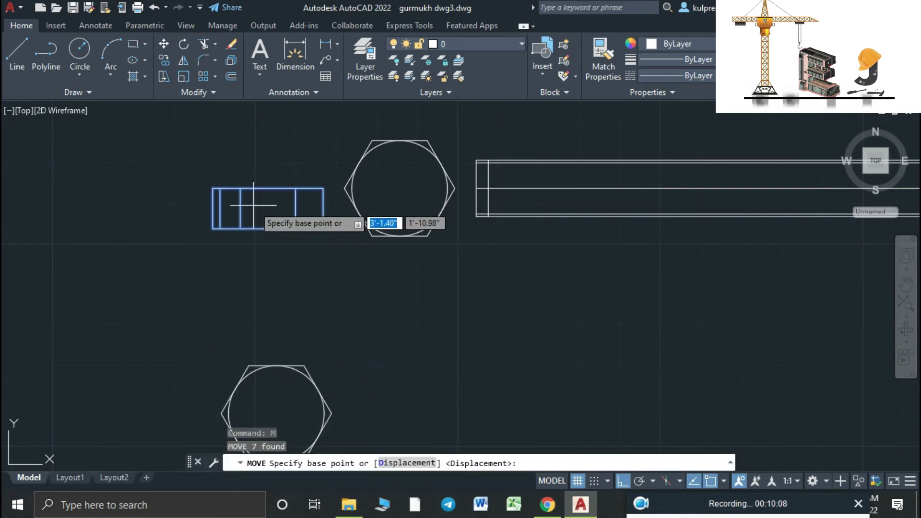
left_click(268, 187)
left_click(268, 272)
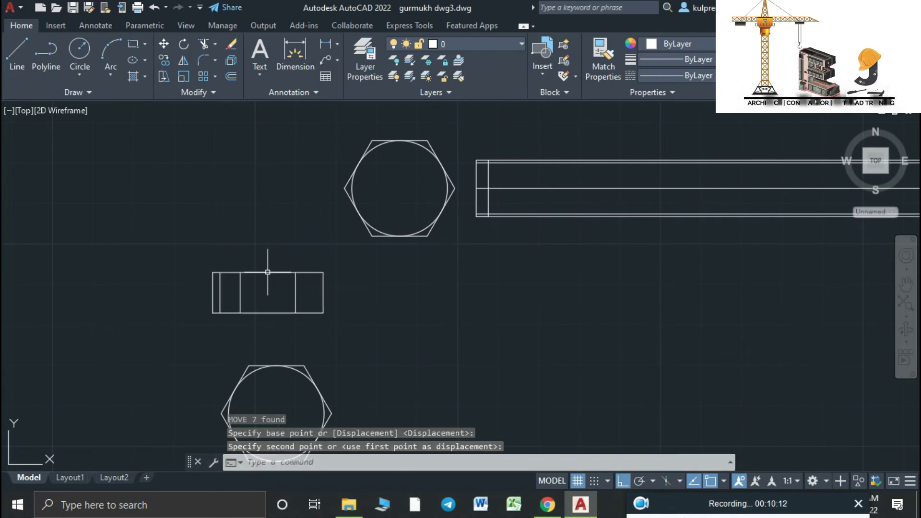
Step: Move the rectangular side view horizontally right, from its upper edge's midpoint, to align it centrally beneath the upper hexagon
left_click(162, 257)
type("m")
key("Return")
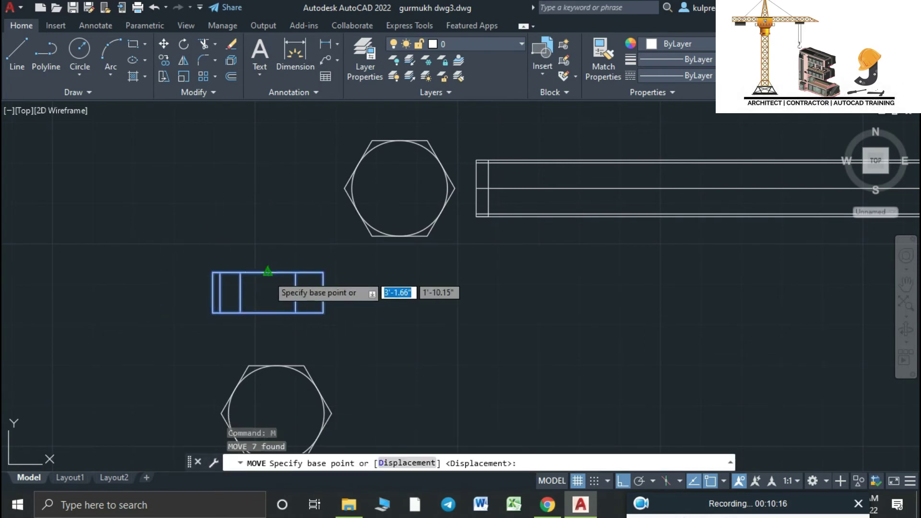
left_click(268, 272)
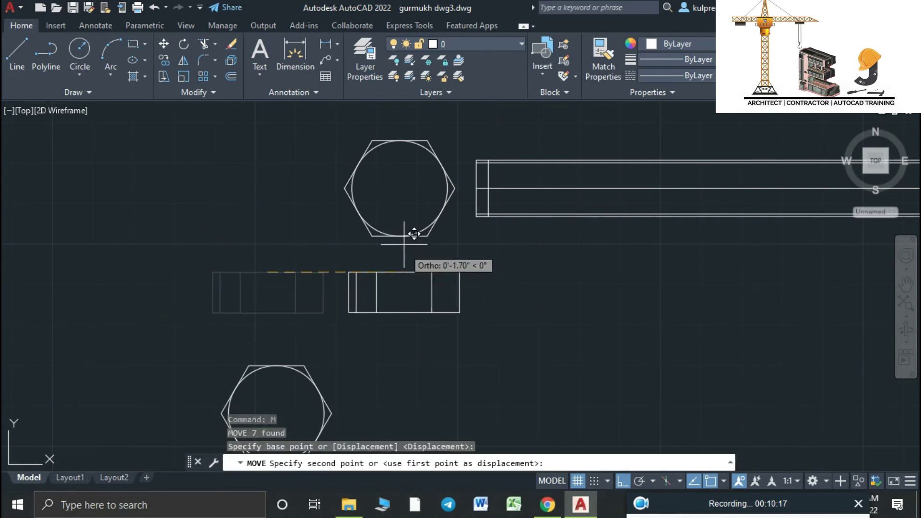
left_click(400, 272)
middle_click_drag(411, 329, 455, 333)
type("l")
key("Return")
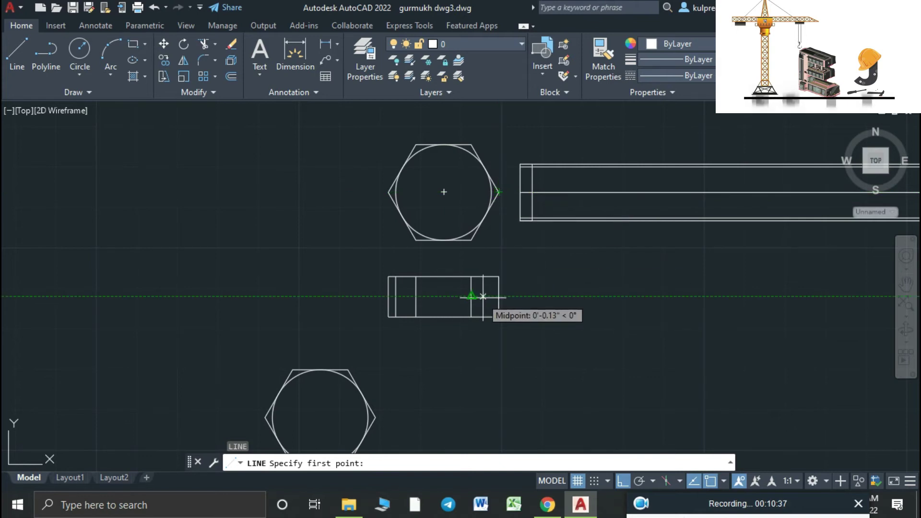
key("Escape")
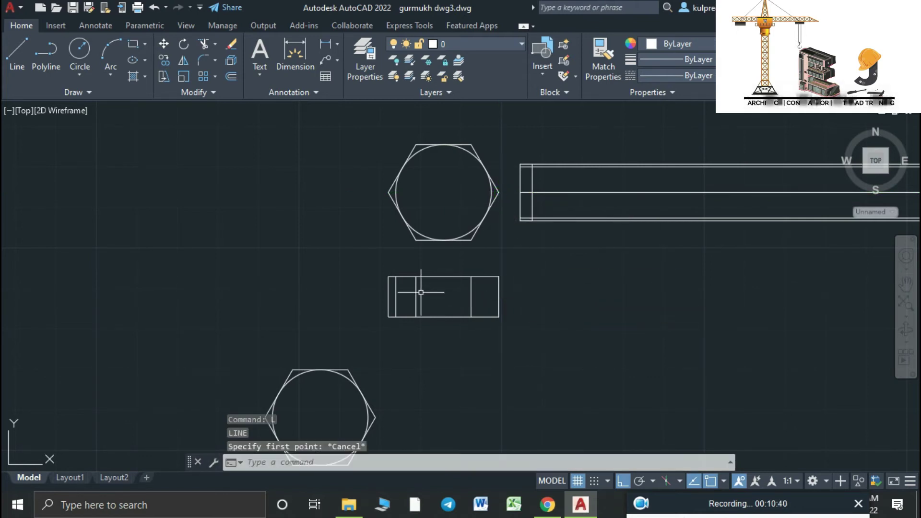
Step: Mirror the side view's leftmost inner vertical line about the vertical axis through the lower edge's midpoint, keeping the original
left_click(395, 297)
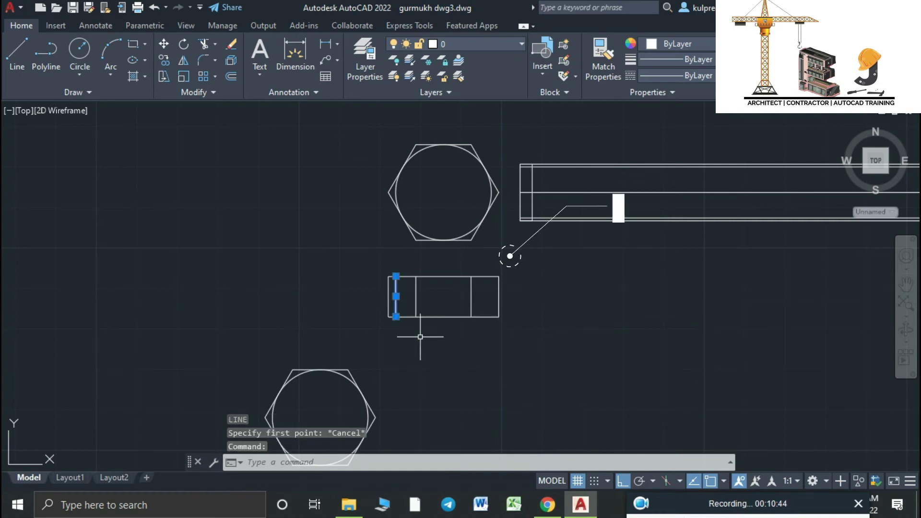
key("Escape")
left_click(397, 302)
type("mirror")
key("Return")
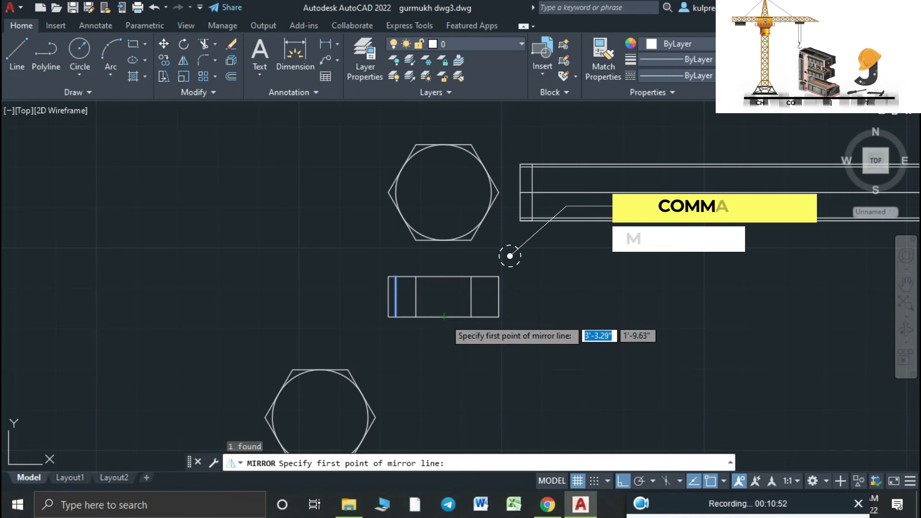
left_click(444, 317)
left_click(445, 333)
left_click(461, 383)
Step: Move the lower hexagon and circle straight up, from its right vertex, level with the left vertex of the upper hexagon
middle_click_drag(460, 328, 509, 311)
scroll(509, 311, "down", 2)
left_click(460, 385)
left_click(375, 338)
type("m")
key("Return")
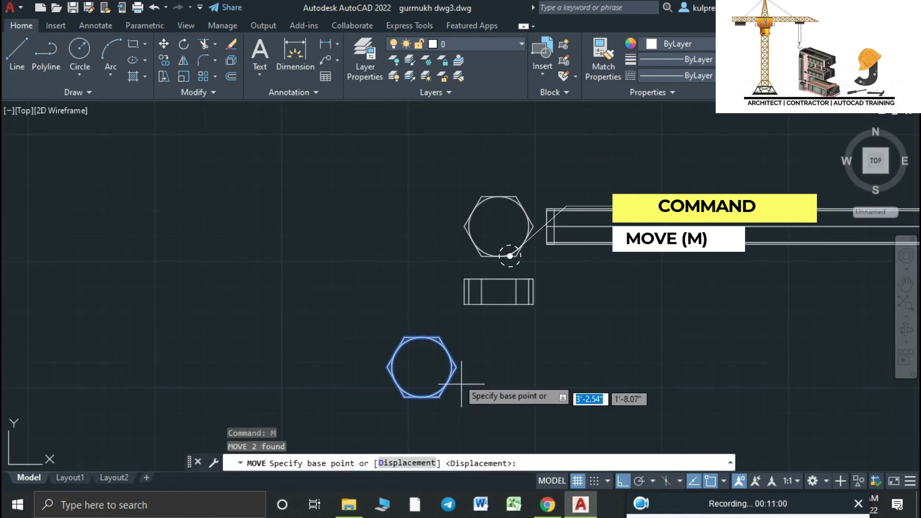
left_click(457, 367)
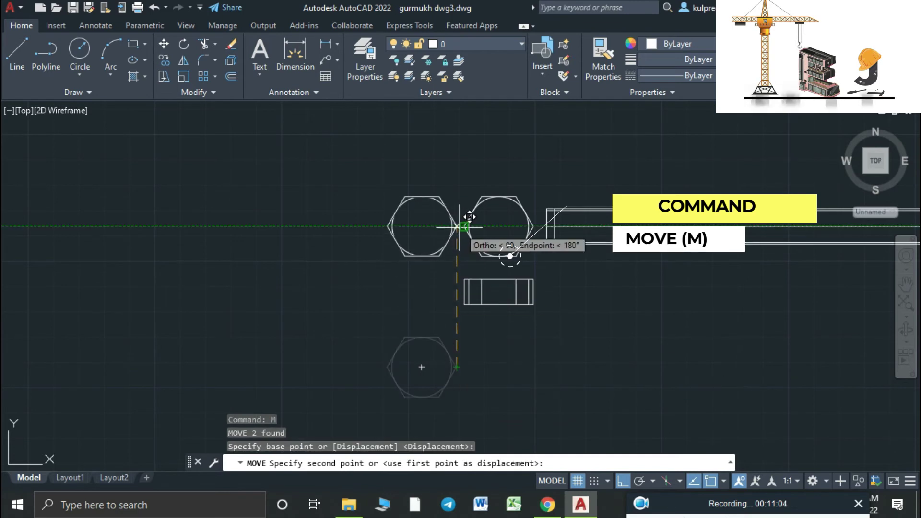
scroll(455, 217, "up", 6)
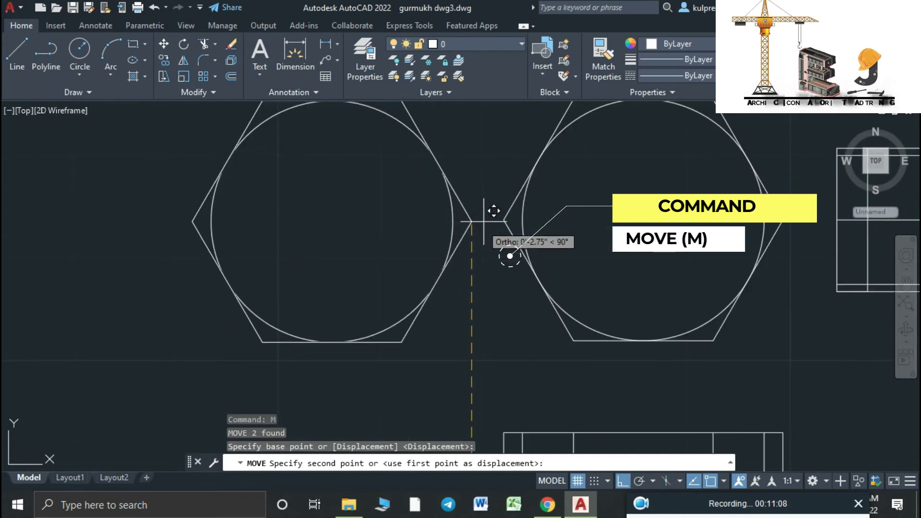
left_click(476, 220)
scroll(474, 242, "down", 4)
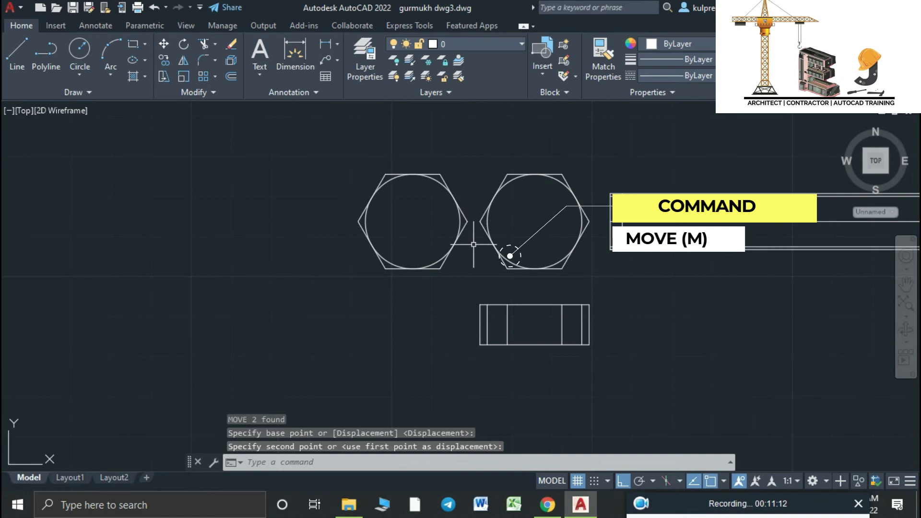
key("Escape")
mouse_move(482, 255)
middle_mouse_down()
mouse_move(472, 291)
mouse_move(492, 294)
middle_mouse_up()
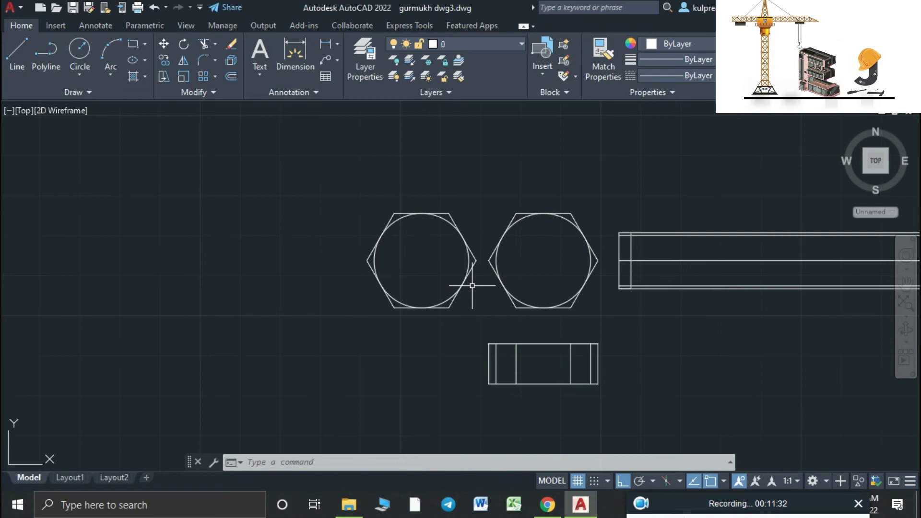
left_click(475, 315)
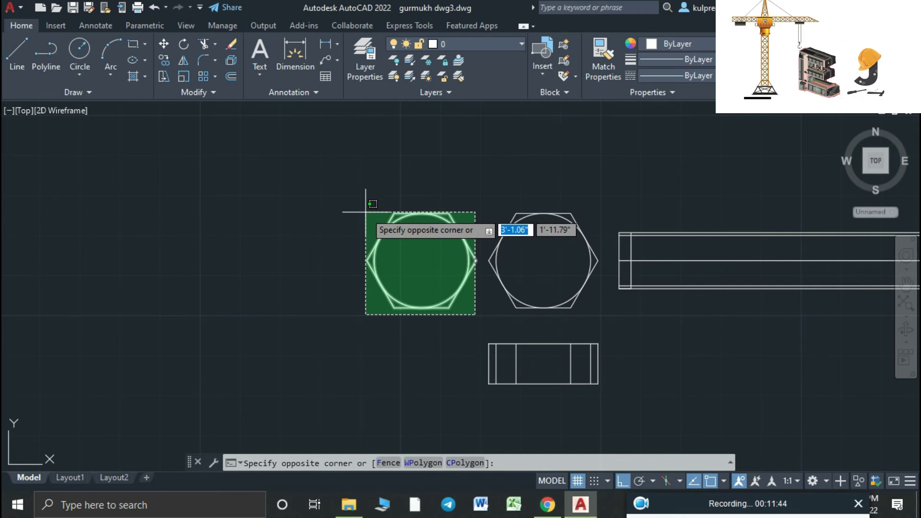
key("Escape")
left_click_drag(696, 500, 624, 465)
Step: Copy the rectangular side view horizontally left to a clear spot beneath the left hexagon, undoing the first placement
left_click(623, 397)
left_click(475, 337)
type("co")
key("Return")
left_click(496, 374)
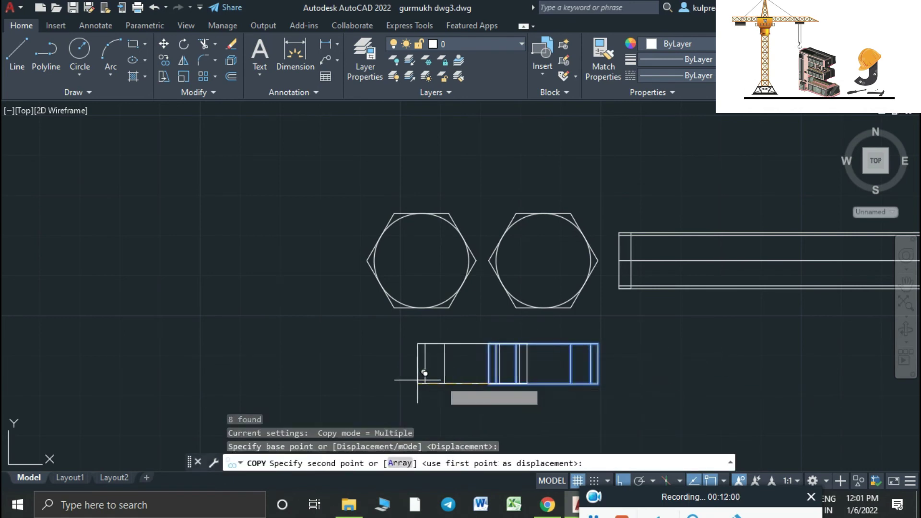
left_click(375, 375)
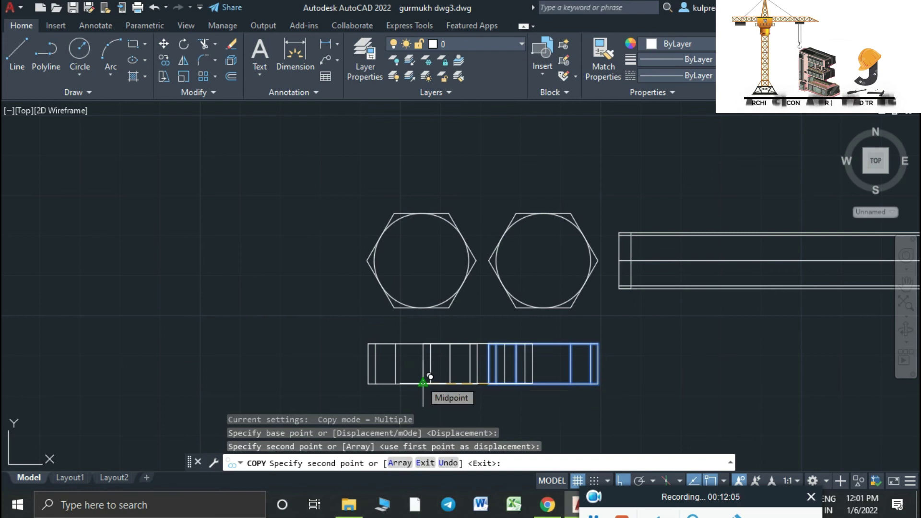
type("u")
key("Return")
left_click(345, 361)
key("Escape")
Step: Rotate the copied side view a quarter turn clockwise about its lower left corner
type("ro")
key("Return")
left_click(455, 390)
left_click(311, 315)
key("Return")
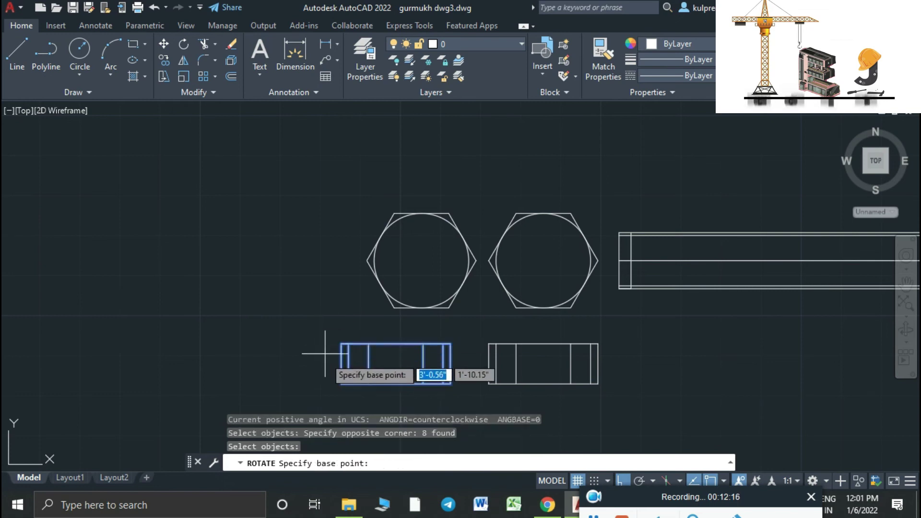
left_click(341, 383)
key("Return")
scroll(402, 350, "down", 2)
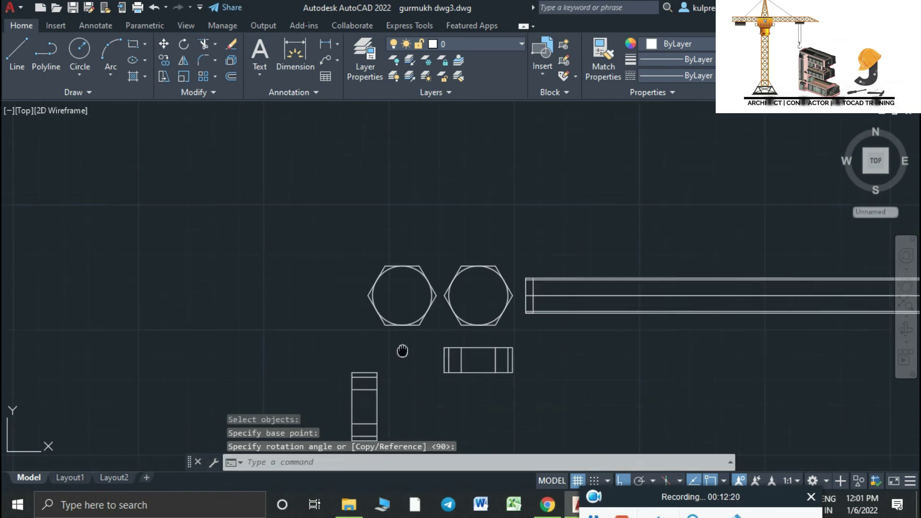
Step: Move the rotated side view from its right edge's midpoint onto the left hexagon's right vertex
middle_click_drag(402, 351, 379, 292)
left_click(370, 394)
left_click(301, 296)
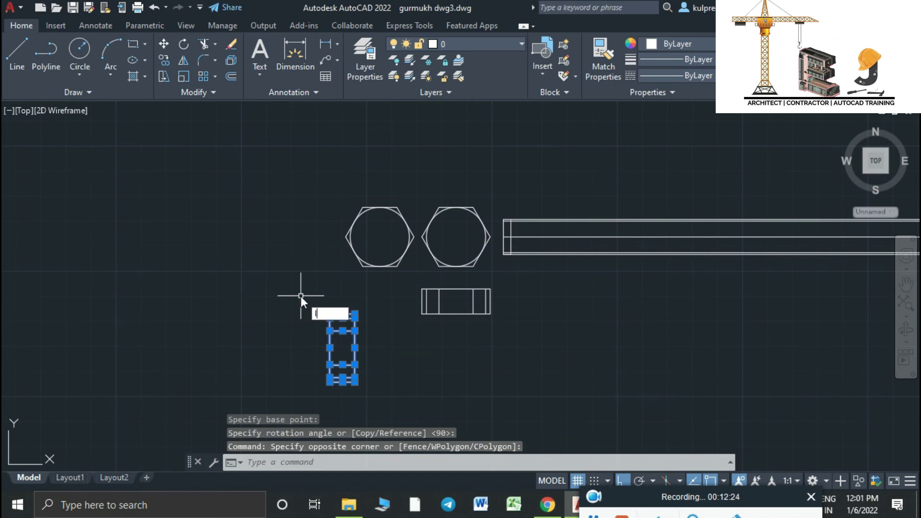
type("m")
key("Return")
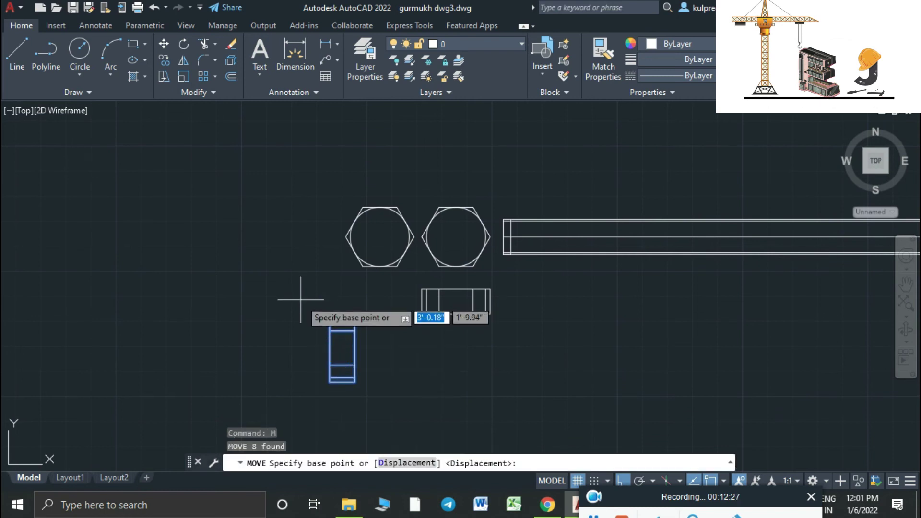
left_click(355, 348)
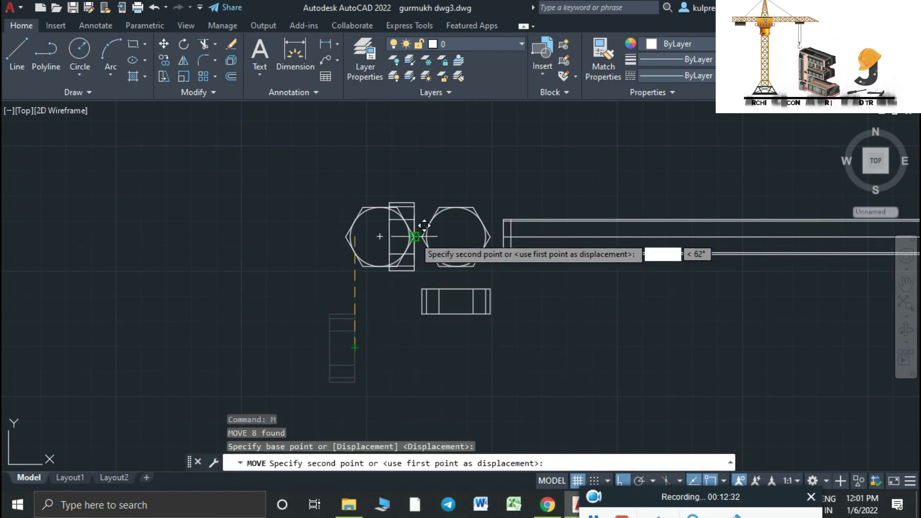
left_click(414, 237)
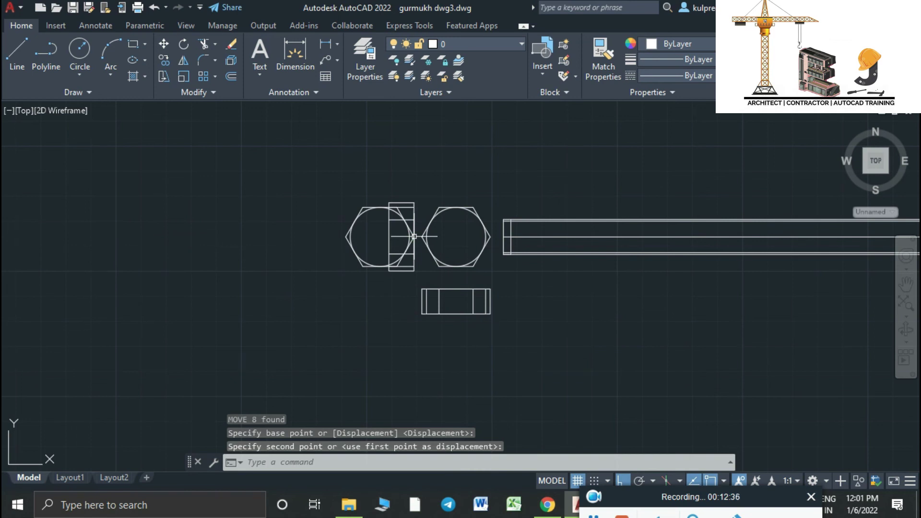
key("Escape")
Step: Trim the upright side view's vertical edges where they extend above and below its outermost inner lines
scroll(415, 237, "up", 4)
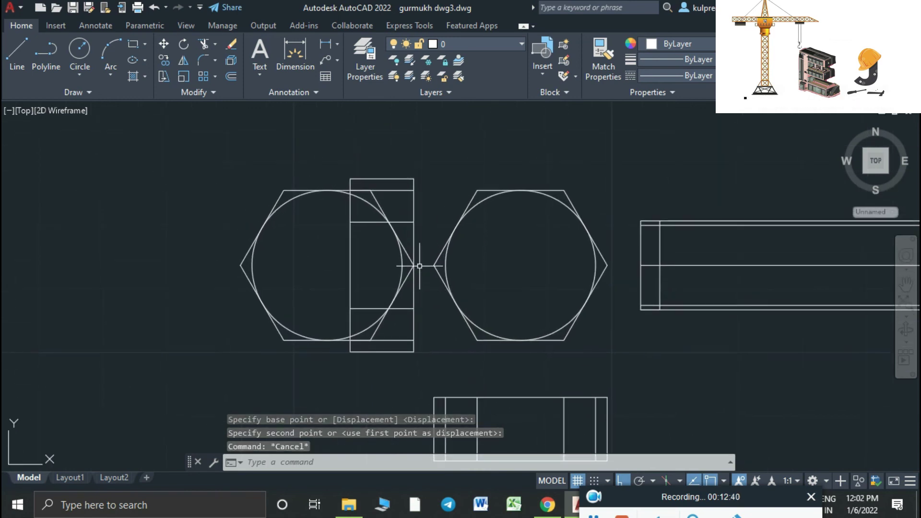
type("tr")
key("space")
left_click(424, 182)
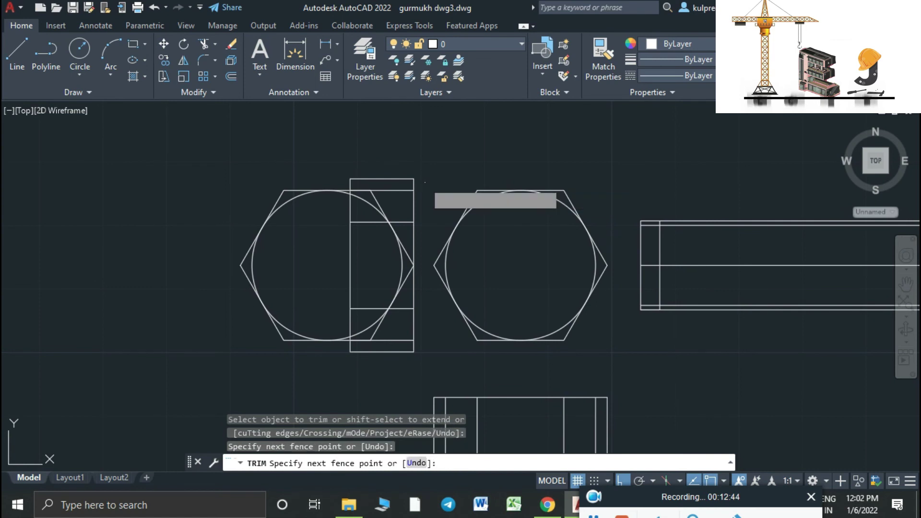
left_click(345, 182)
left_click(411, 346)
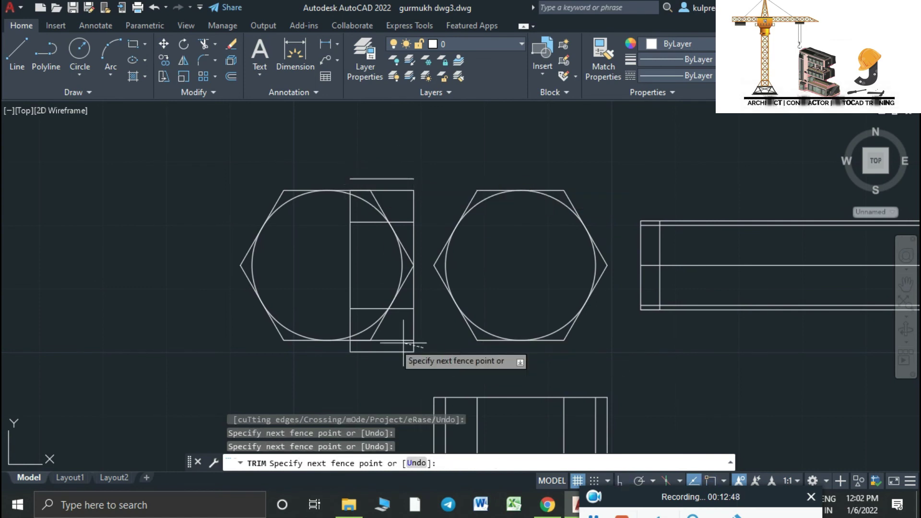
left_click(338, 347)
key("Return")
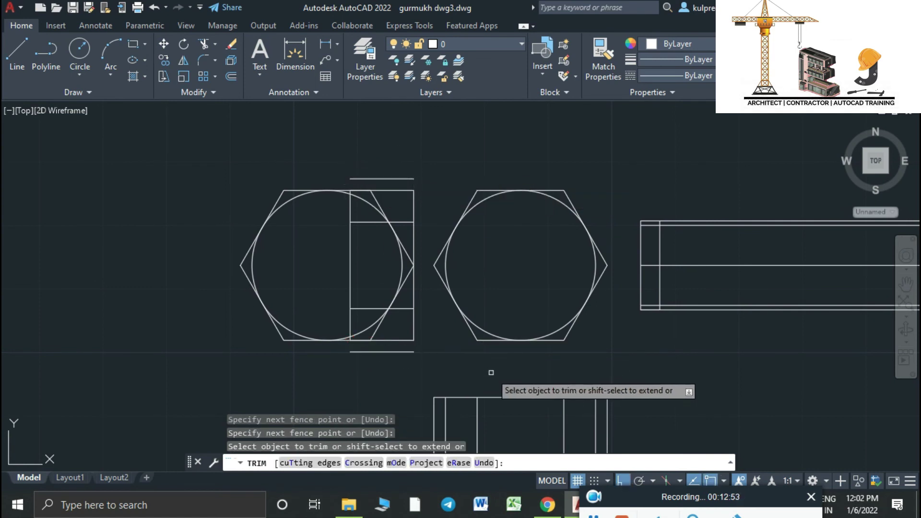
key("Return")
Step: Draw a horizontal centre line across the upright side view, starting at the left hexagon's right vertex
key("l")
key("Return")
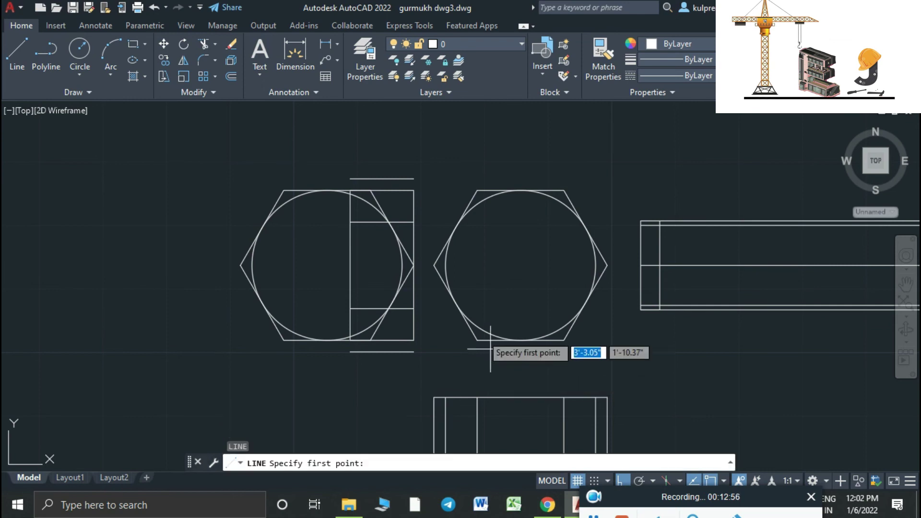
scroll(415, 264, "up", 2)
left_click(414, 264)
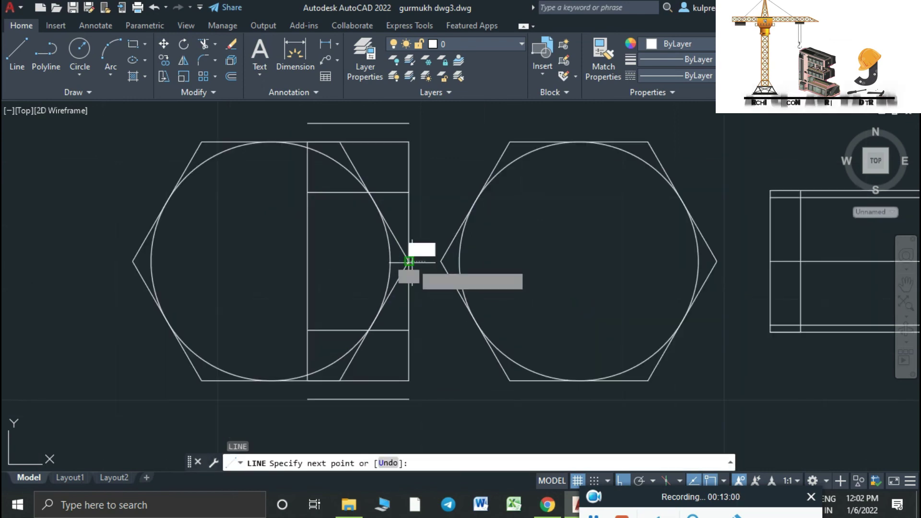
key("Return")
Step: Erase the left hexagon and its inscribed circle, keeping the upright side view
scroll(439, 278, "down", 2)
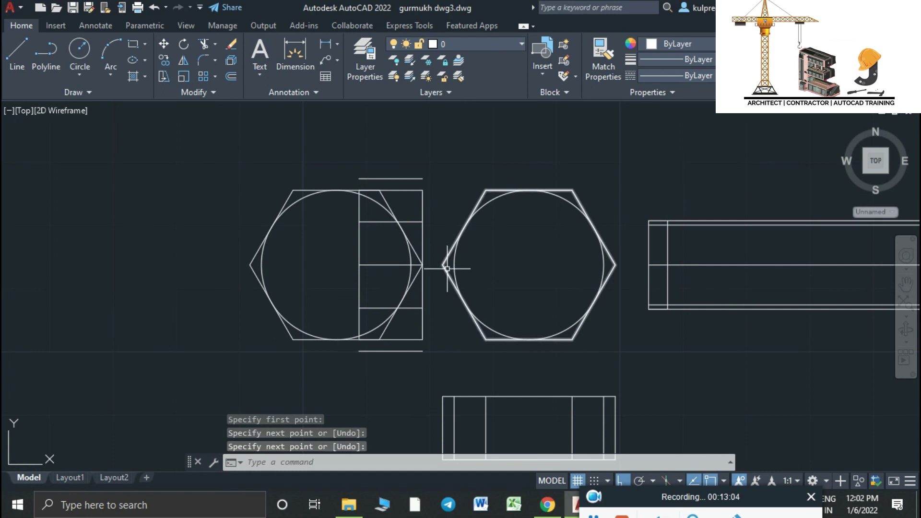
left_click(326, 349)
left_click(216, 213)
key("Delete")
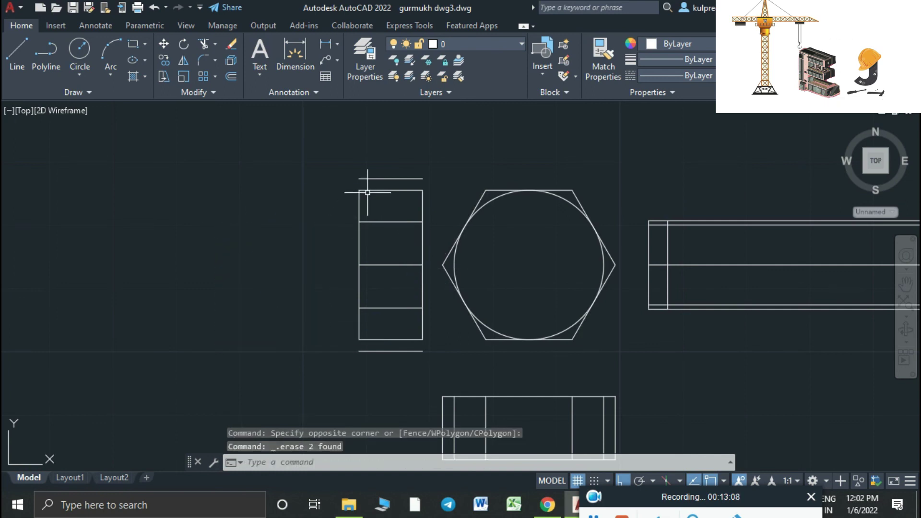
Step: Erase the two detached horizontal lines above and below the upright side view
left_click(382, 179)
left_click(402, 347)
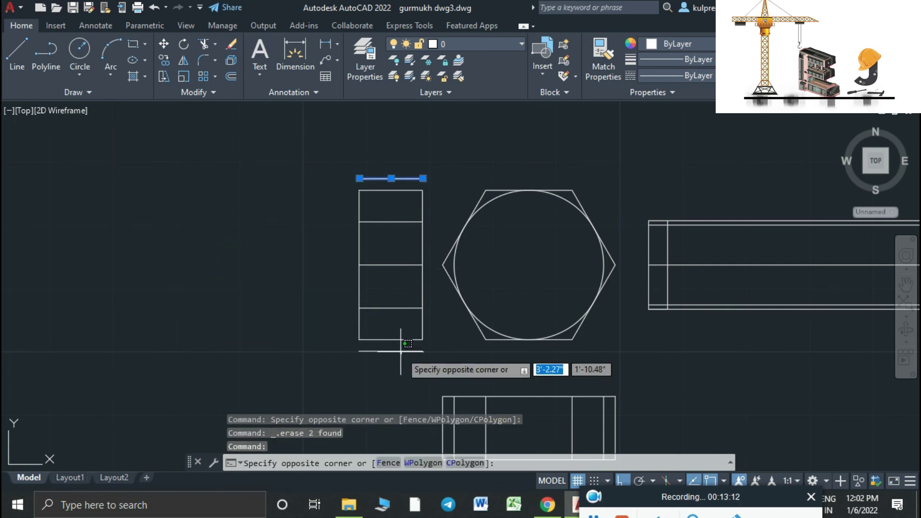
left_click(390, 341)
key("Delete")
scroll(375, 315, "down", 3)
middle_click_drag(456, 336, 198, 311)
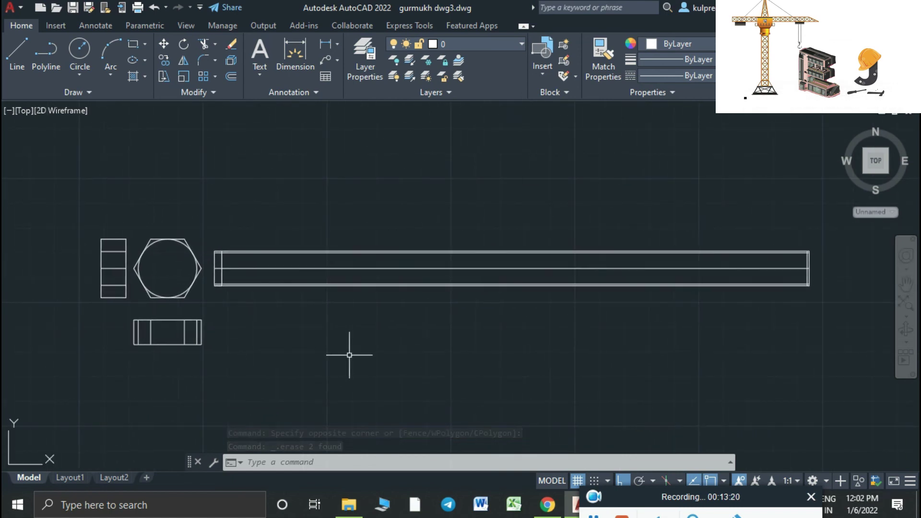